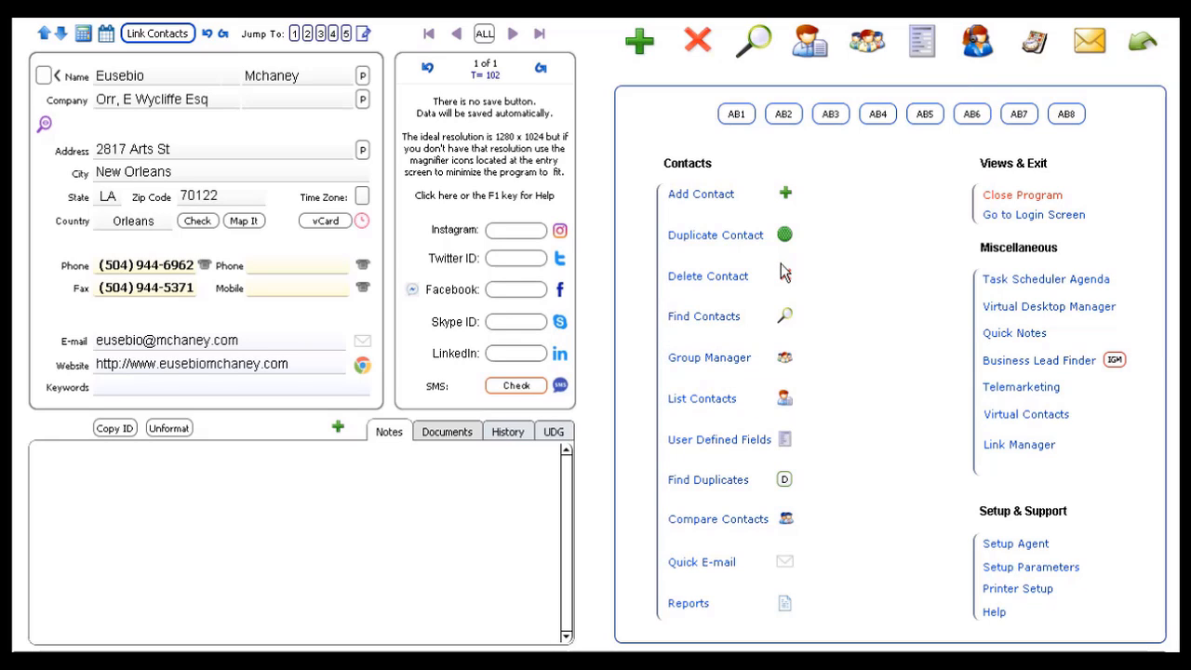
- Open the Contact Groups screen listing the one-click groups from Active Clients to Not Active Clients
left_click(869, 45)
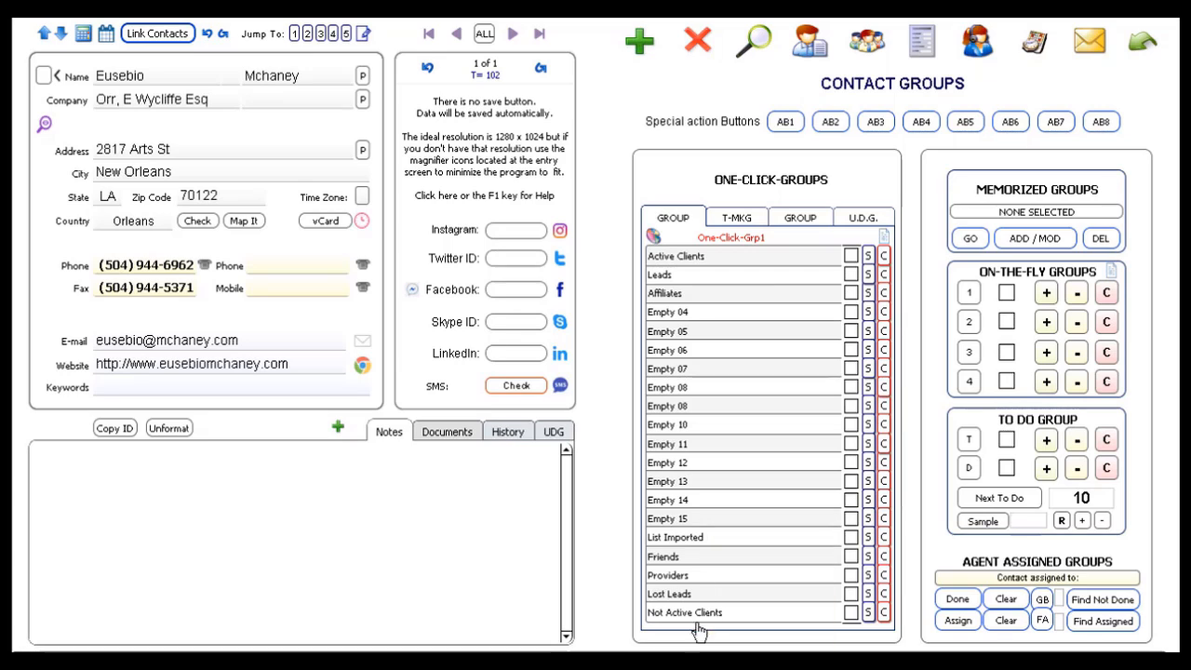
- Check the group labels in Setup Parameters, then go back to the main contacts screen
left_click(1141, 44)
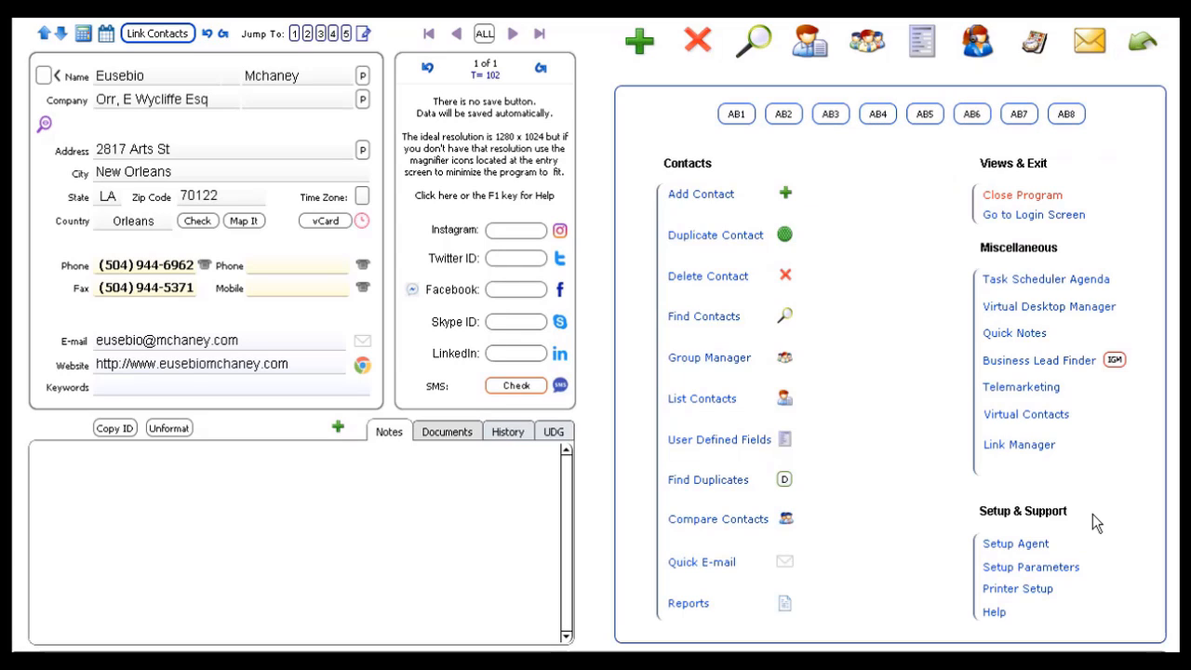
left_click(1027, 571)
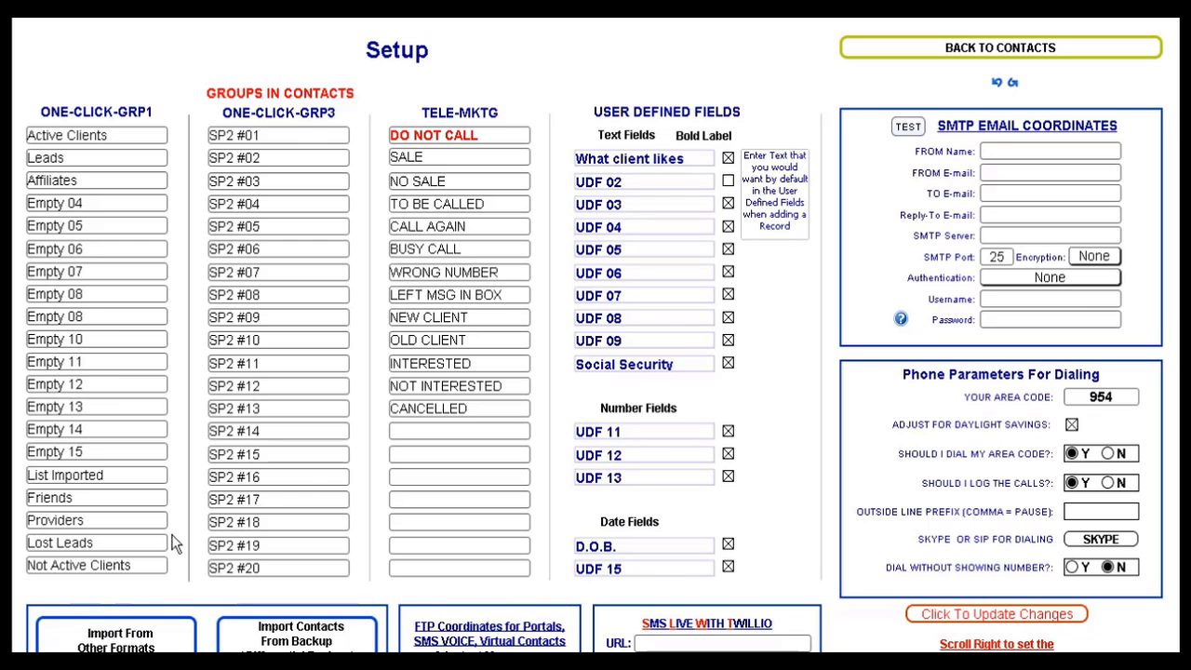
left_click(1076, 55)
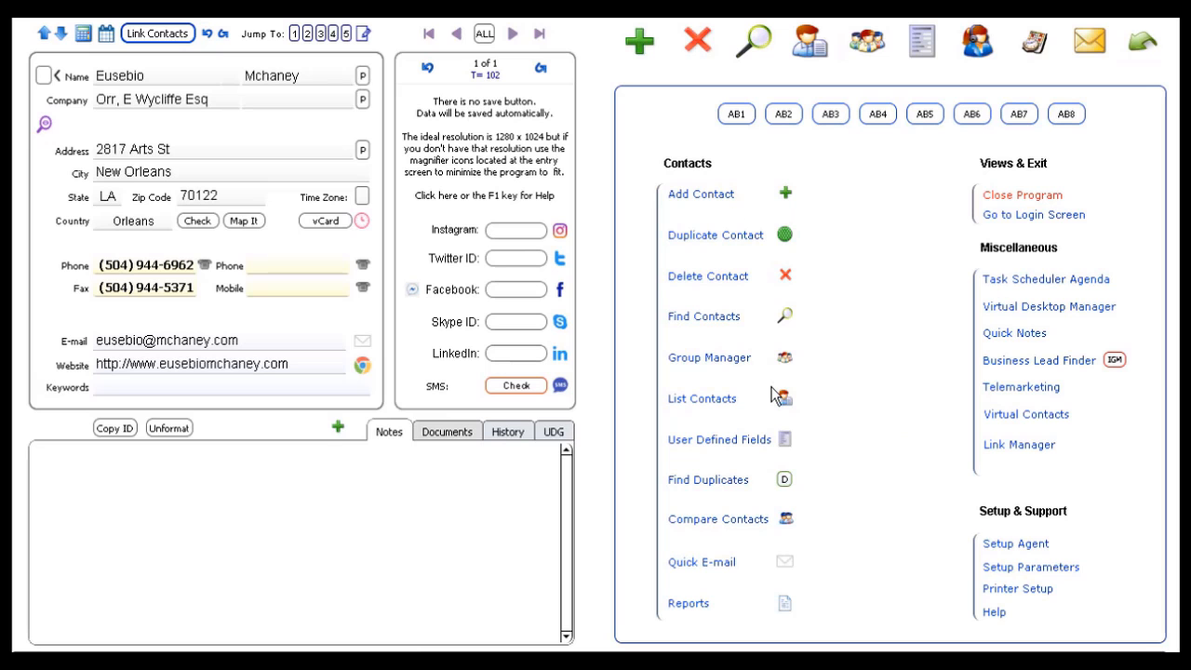
- Reopen Contact Groups, view the Tele-Mktg and One-Click-Grp3 lists, and finish on One-Click-Grp1
left_click(880, 45)
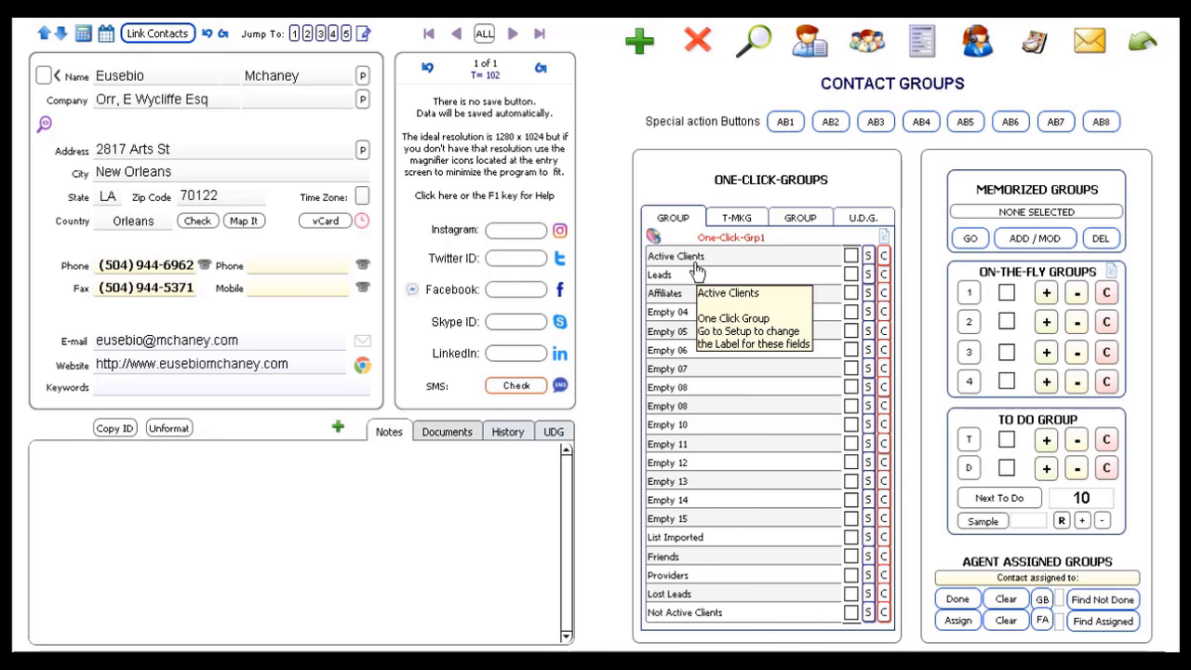
left_click(745, 223)
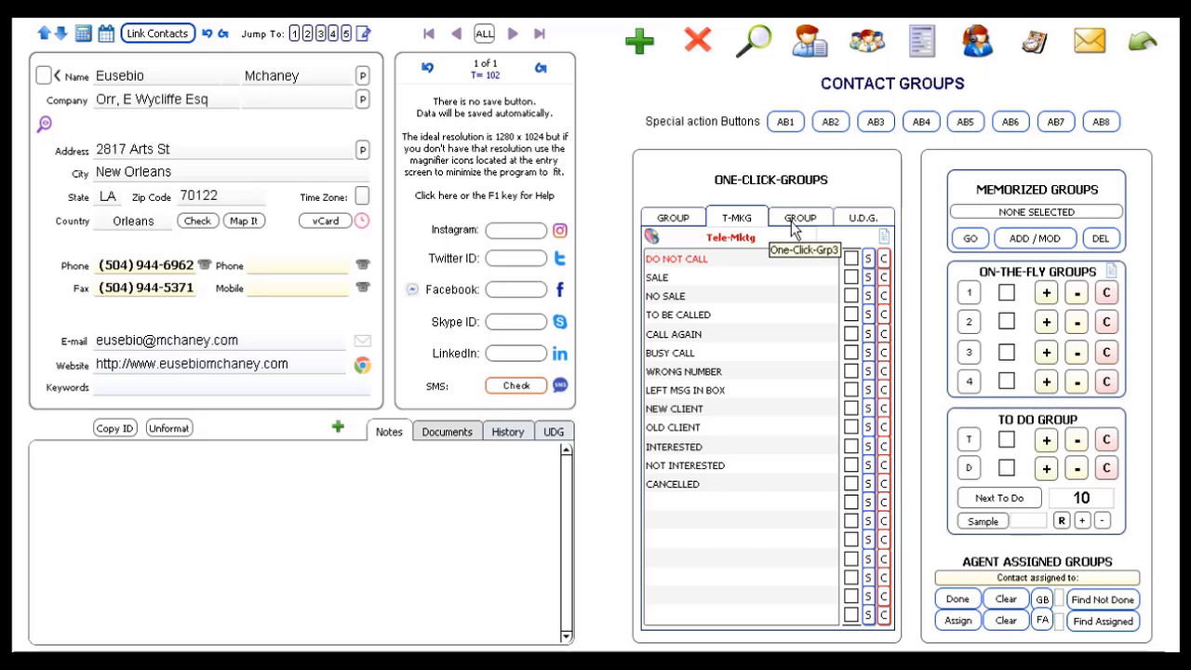
left_click(791, 221)
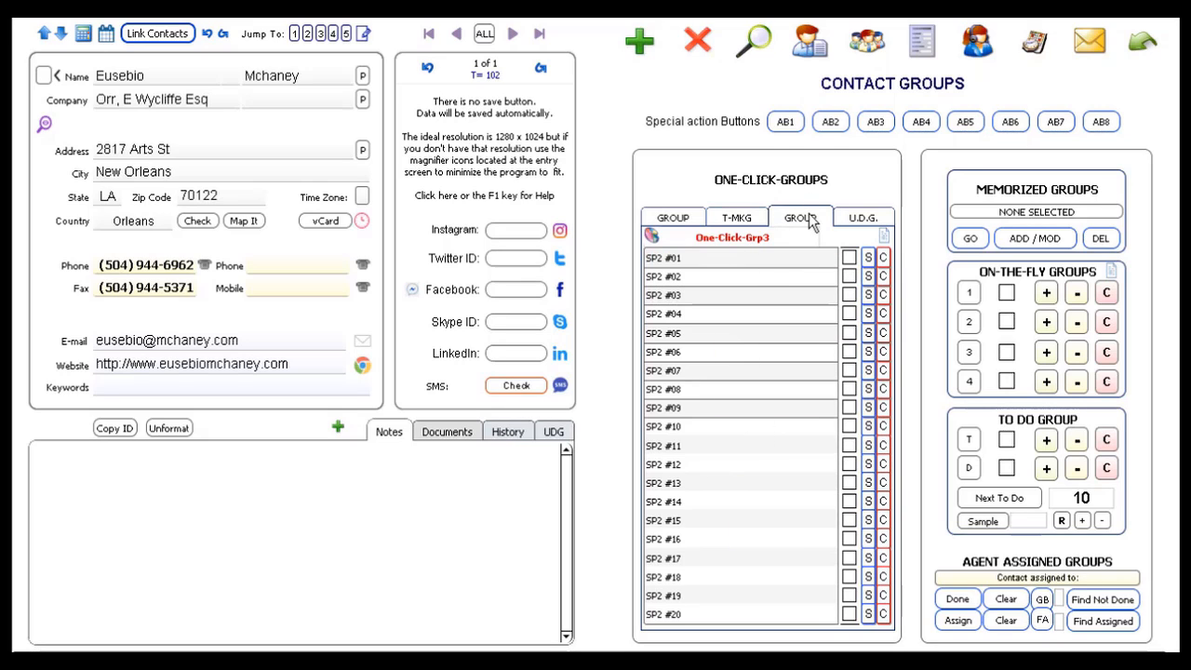
left_click(670, 218)
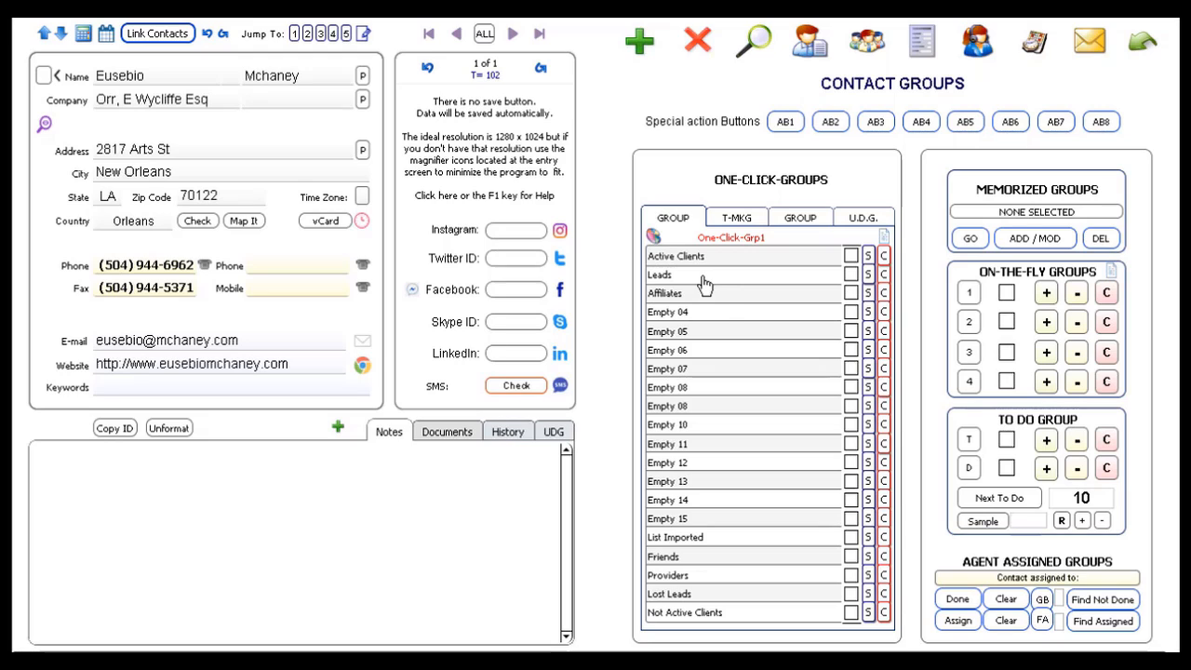
- Tag contacts as Active Clients or Leads while stepping back through the 102 records
left_click(850, 257)
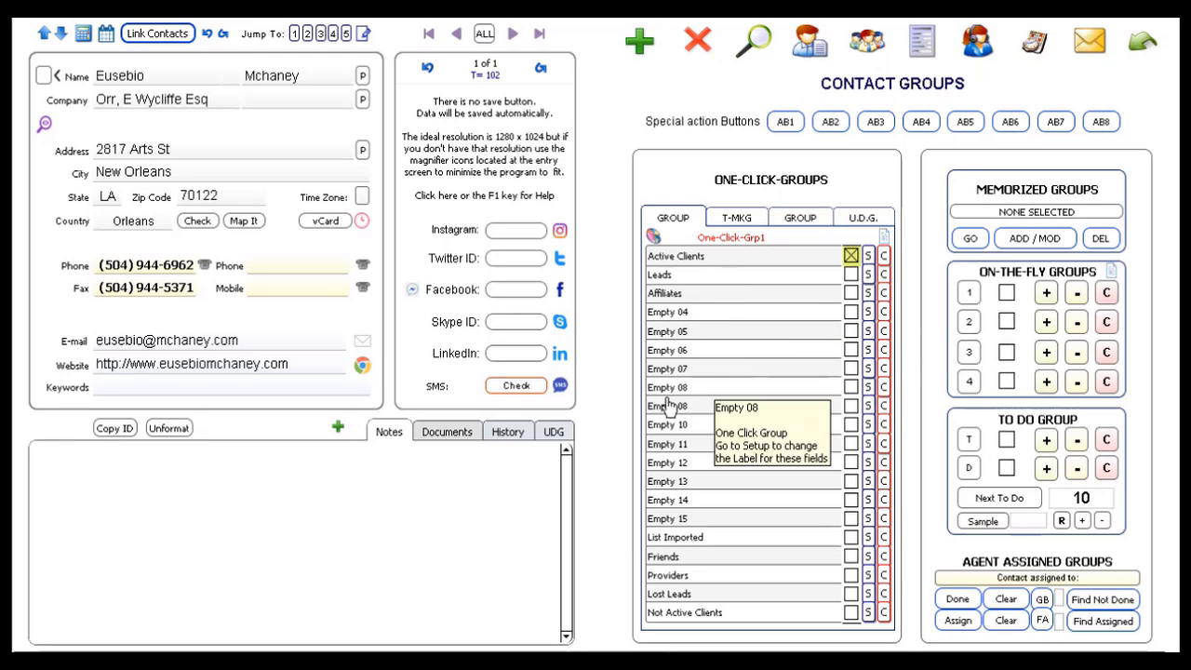
left_click(484, 37)
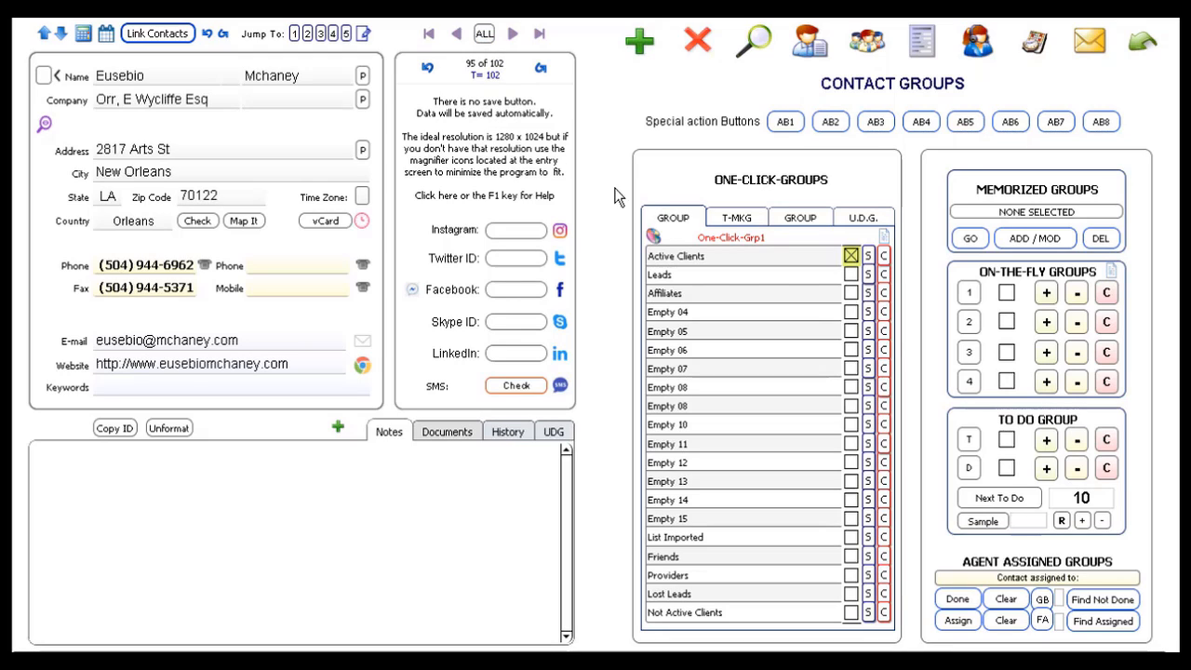
left_click(456, 34)
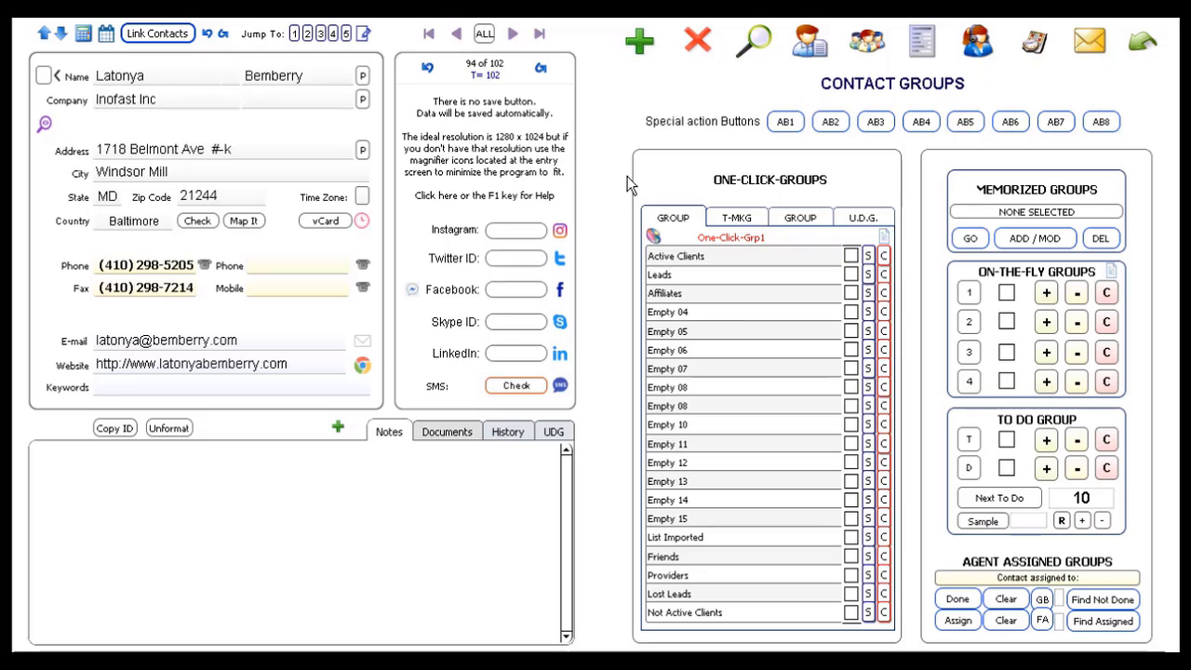
left_click(849, 275)
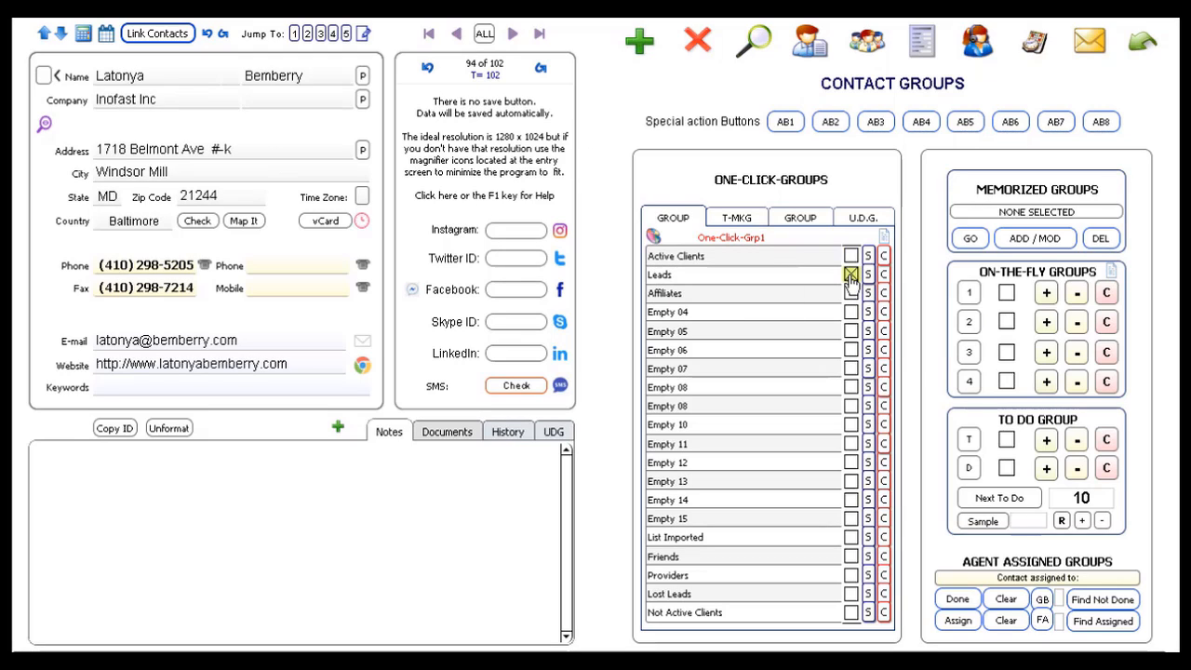
left_click(456, 34)
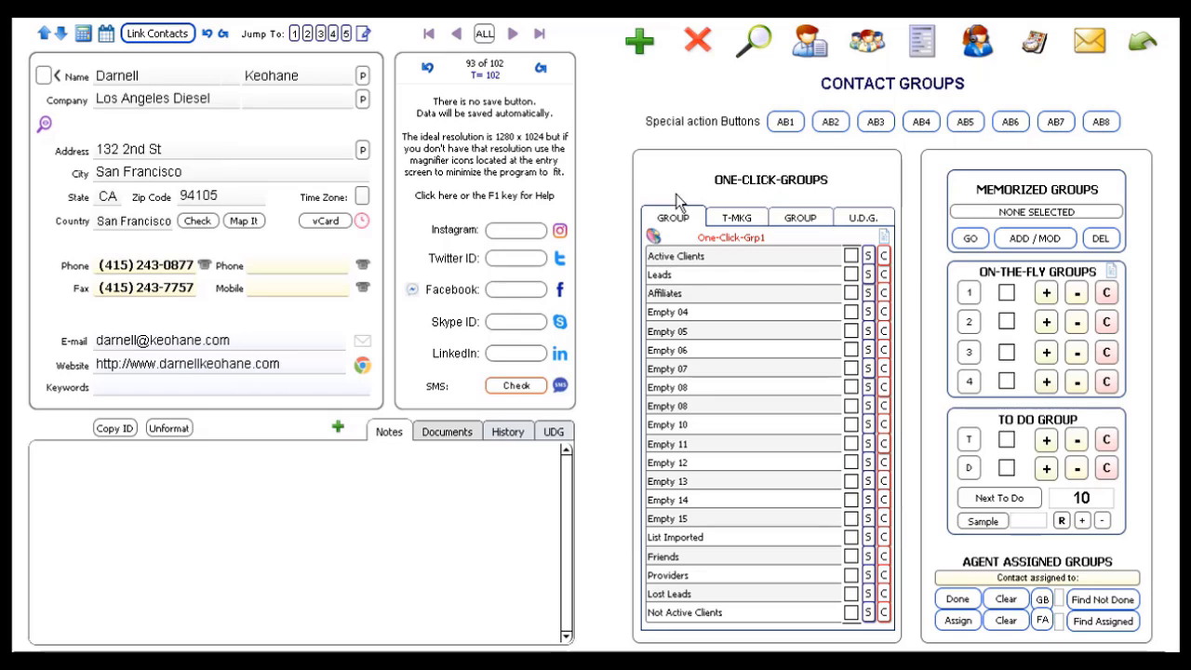
left_click(850, 276)
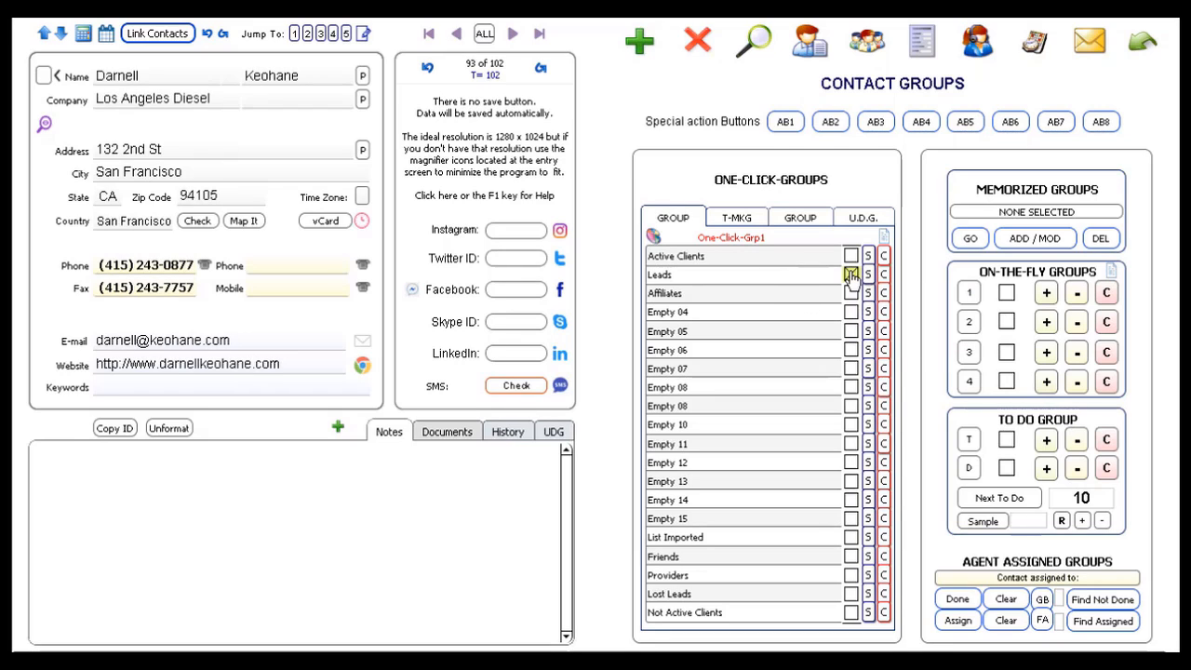
left_click(456, 36)
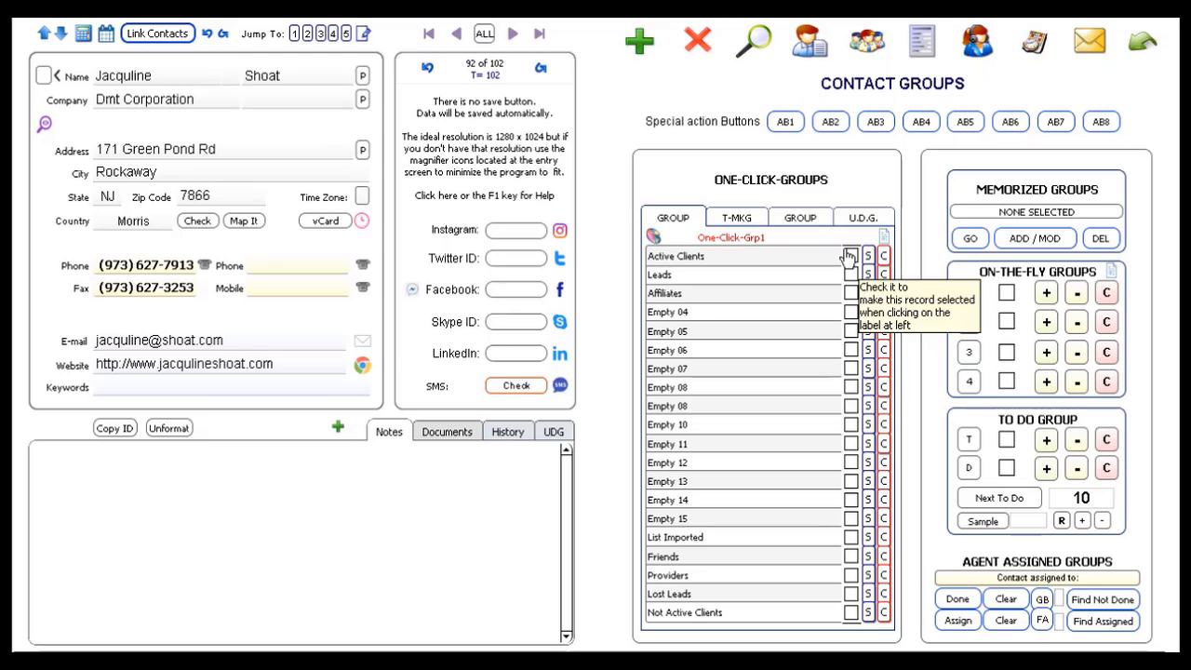
left_click(850, 257)
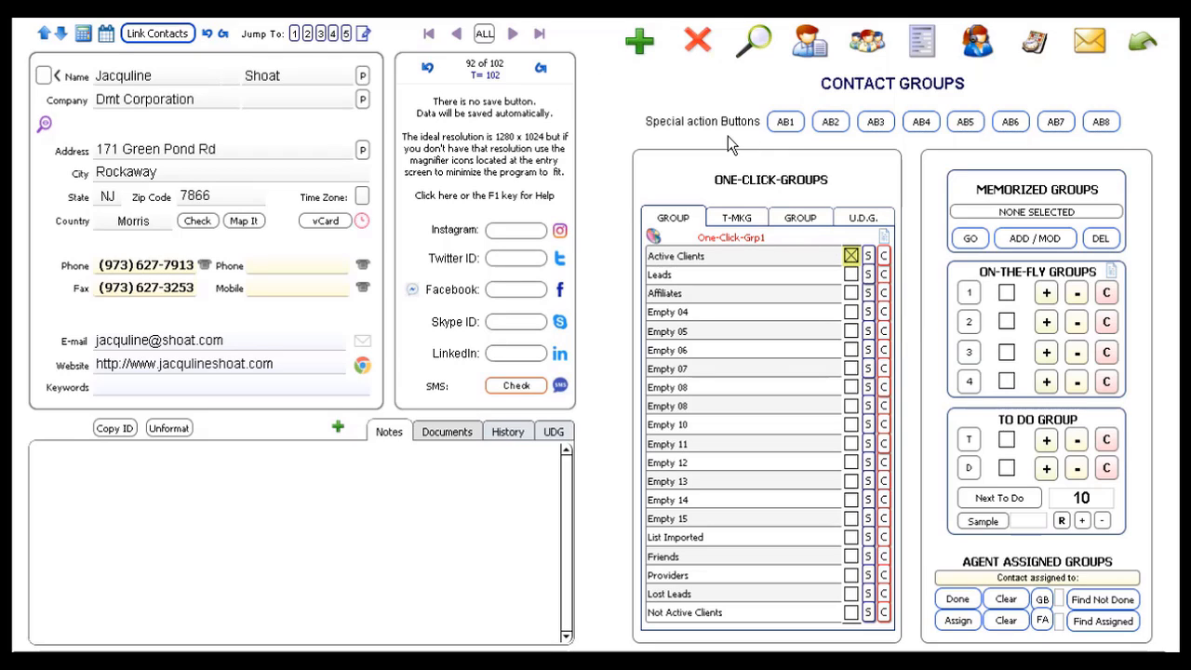
left_click(760, 51)
- Quick find 'a' to narrow to 36 of 102 records, then return to the single-record view
type("a")
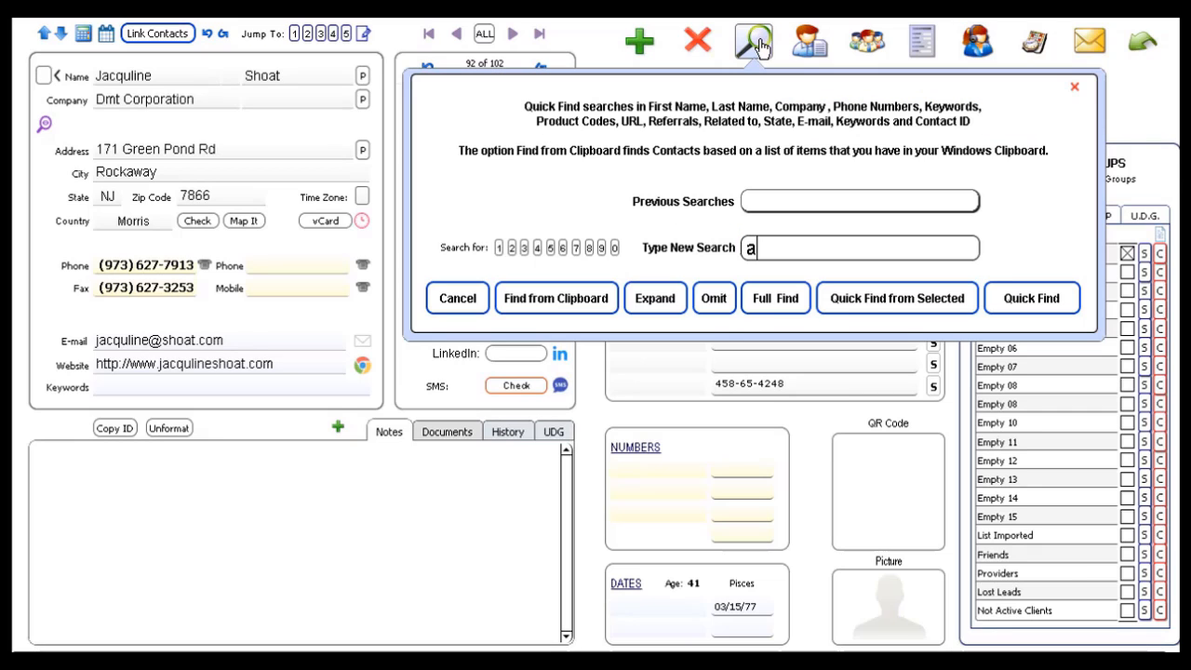
key("Return")
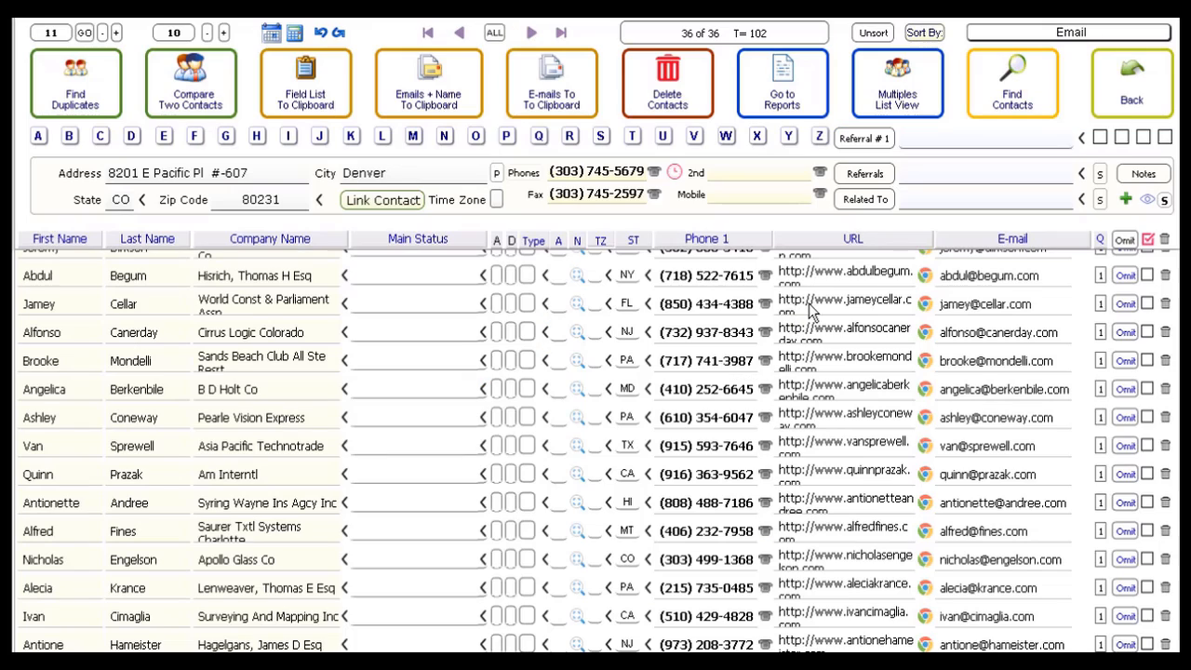
left_click(1129, 104)
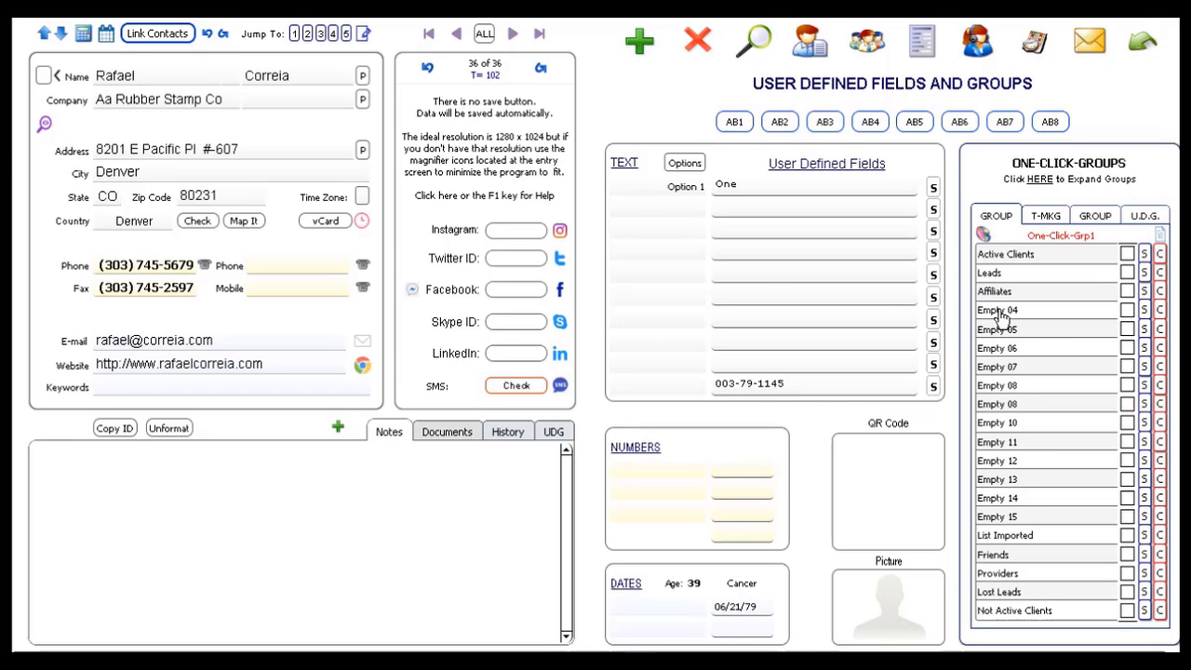
- In Contact Groups, start tagging the found records into Active Clients
left_click(866, 54)
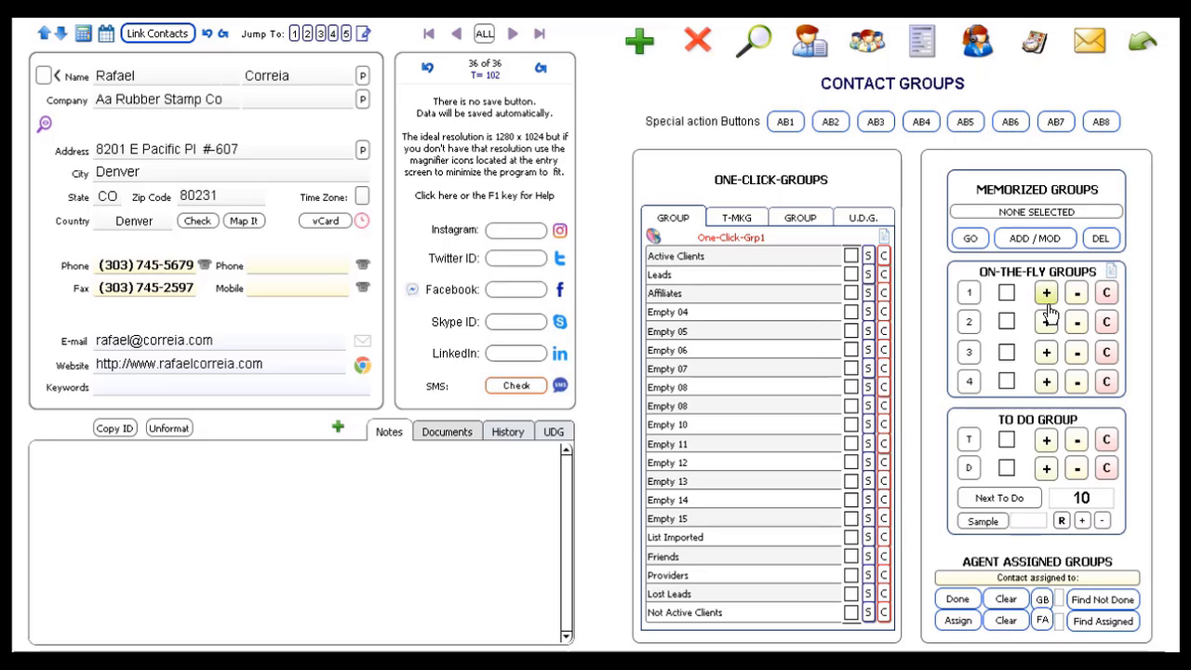
left_click(869, 259)
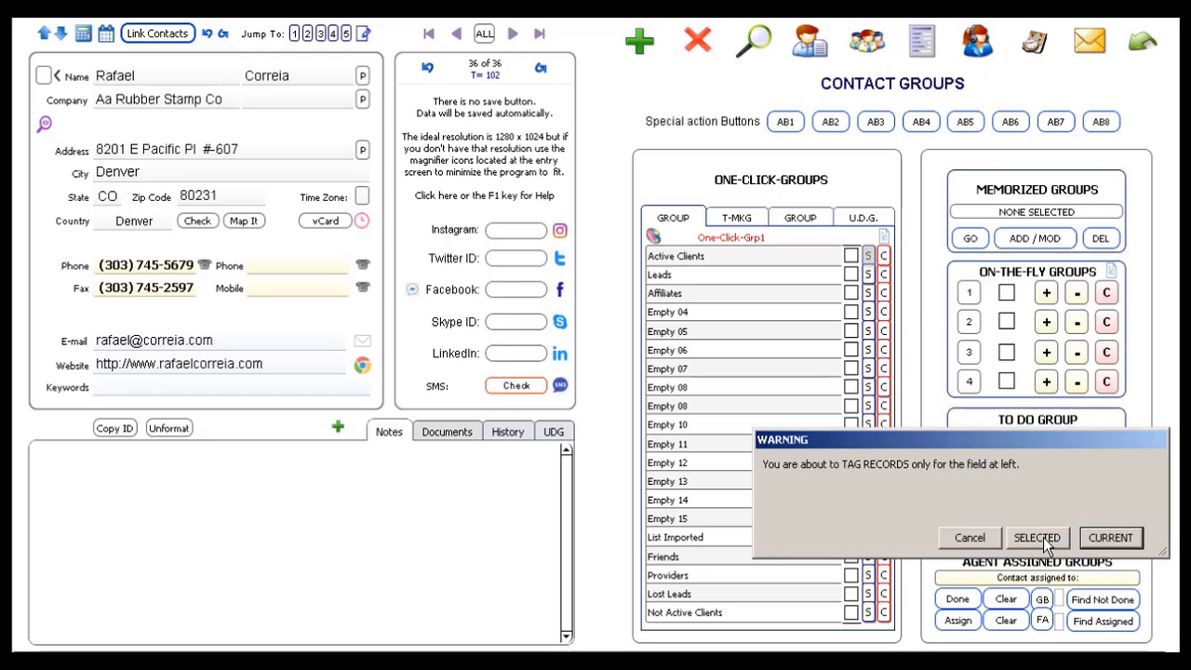
- Tag the 36 selected records as Active Clients, then show all records with updated group counts
left_click(1037, 538)
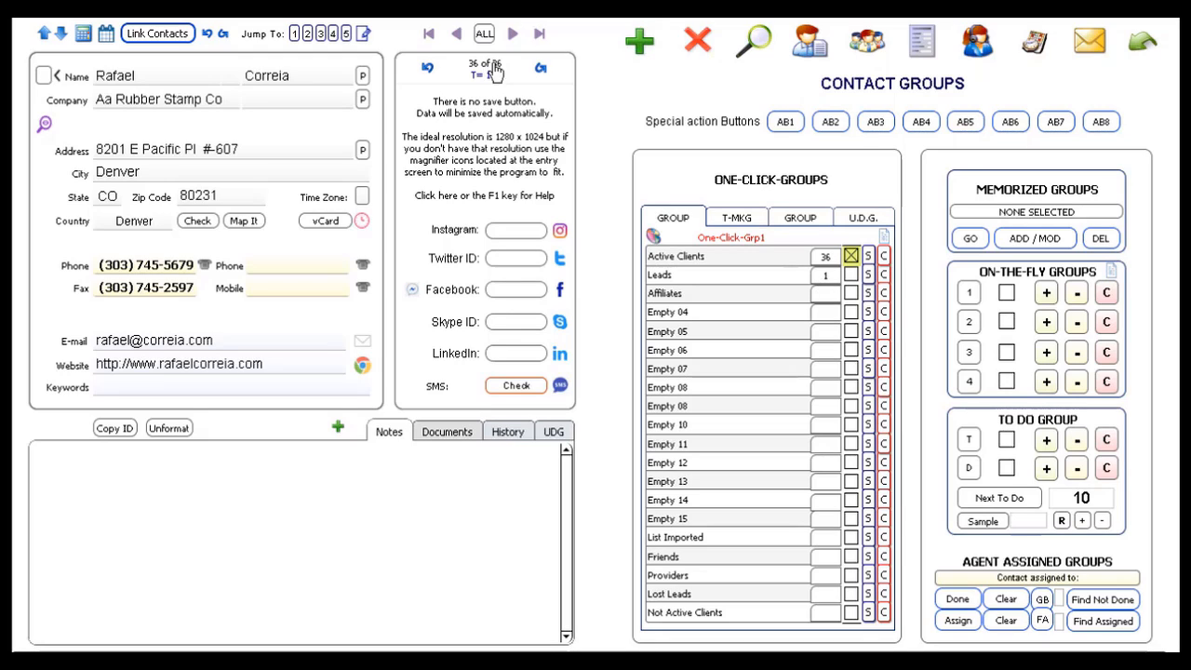
left_click(484, 34)
left_click(884, 239)
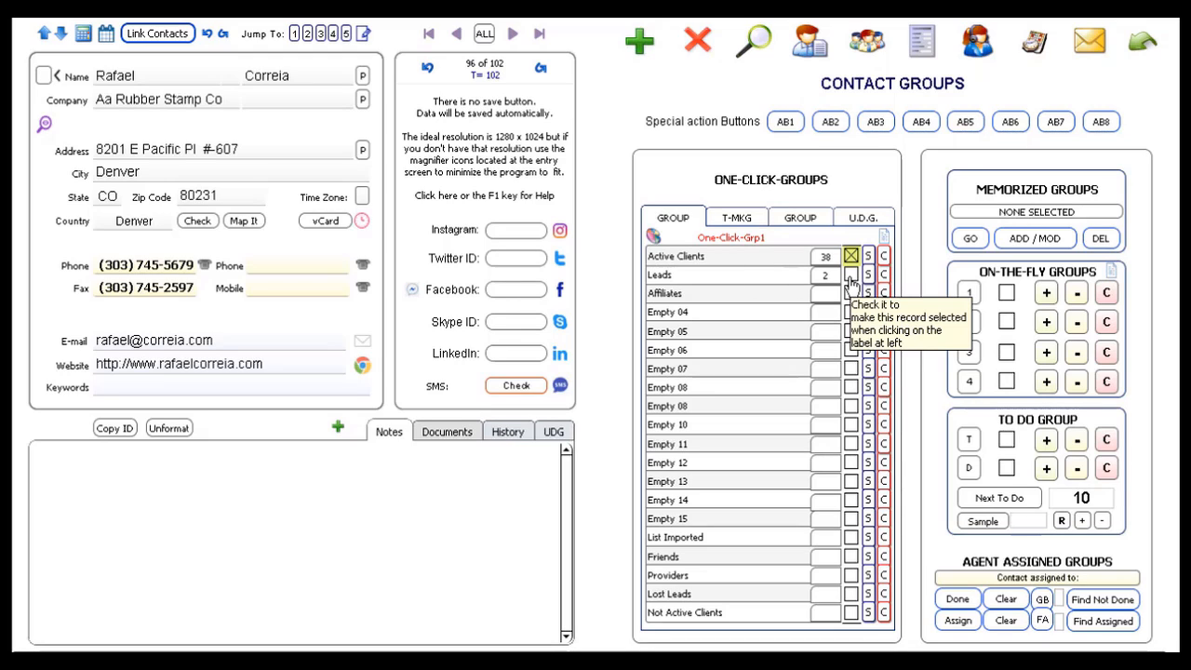
left_click(746, 280)
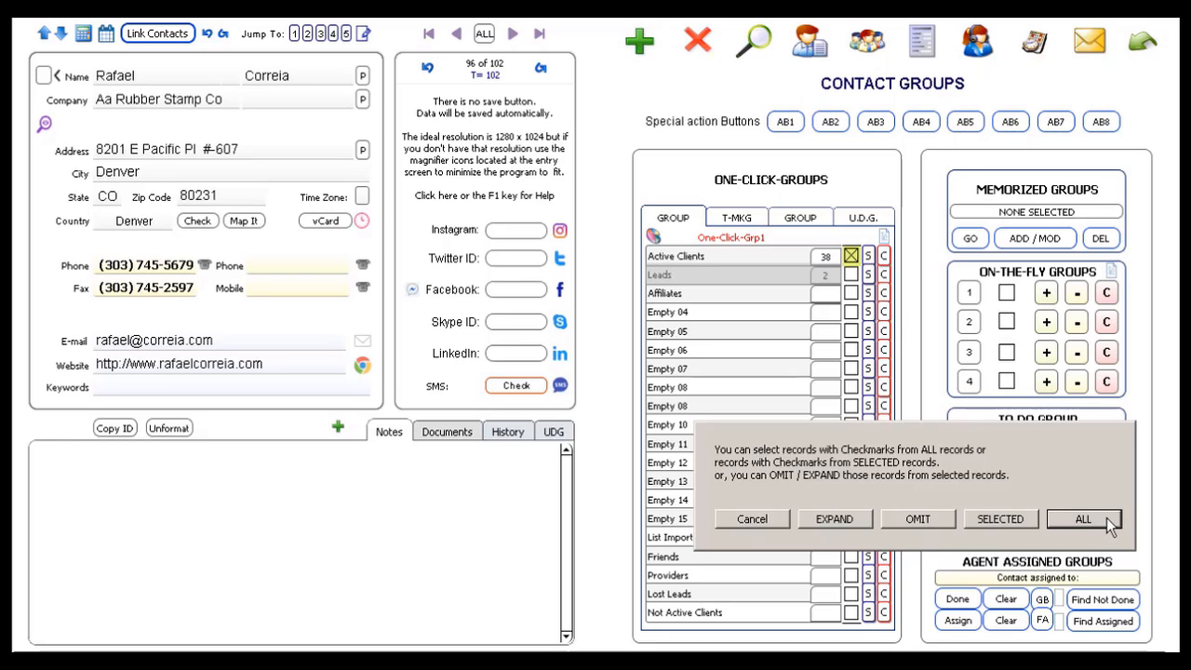
- Find the 2 Leads contacts from all records, step to record 2, and toggle the group tallies
left_click(1083, 518)
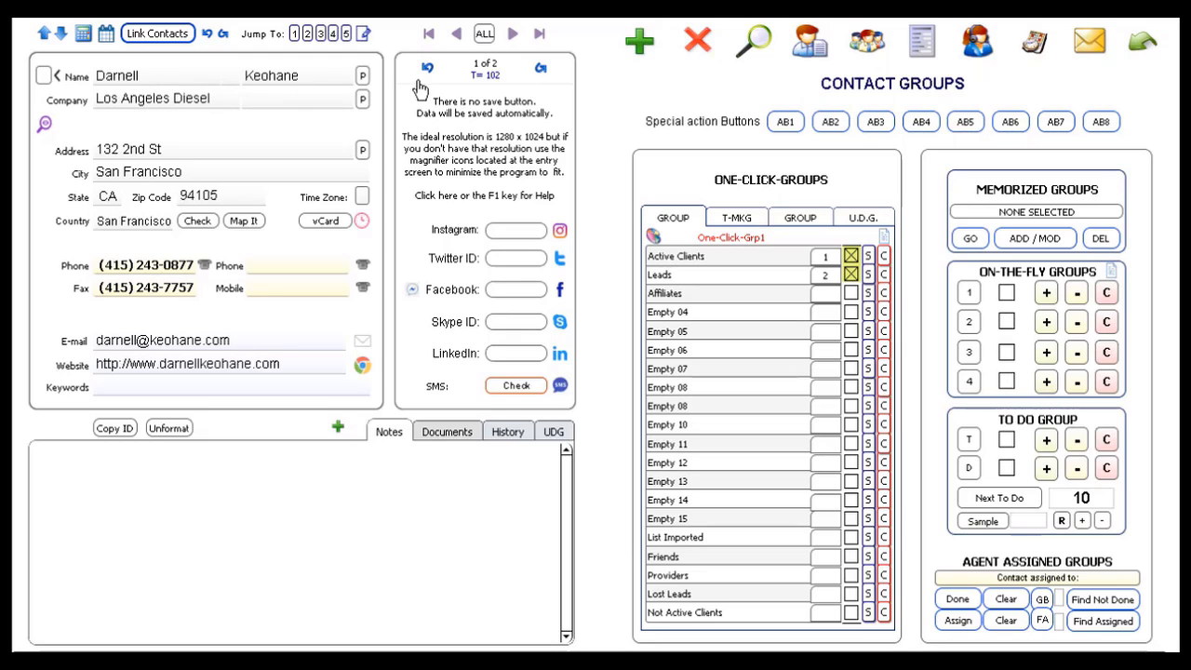
left_click(513, 35)
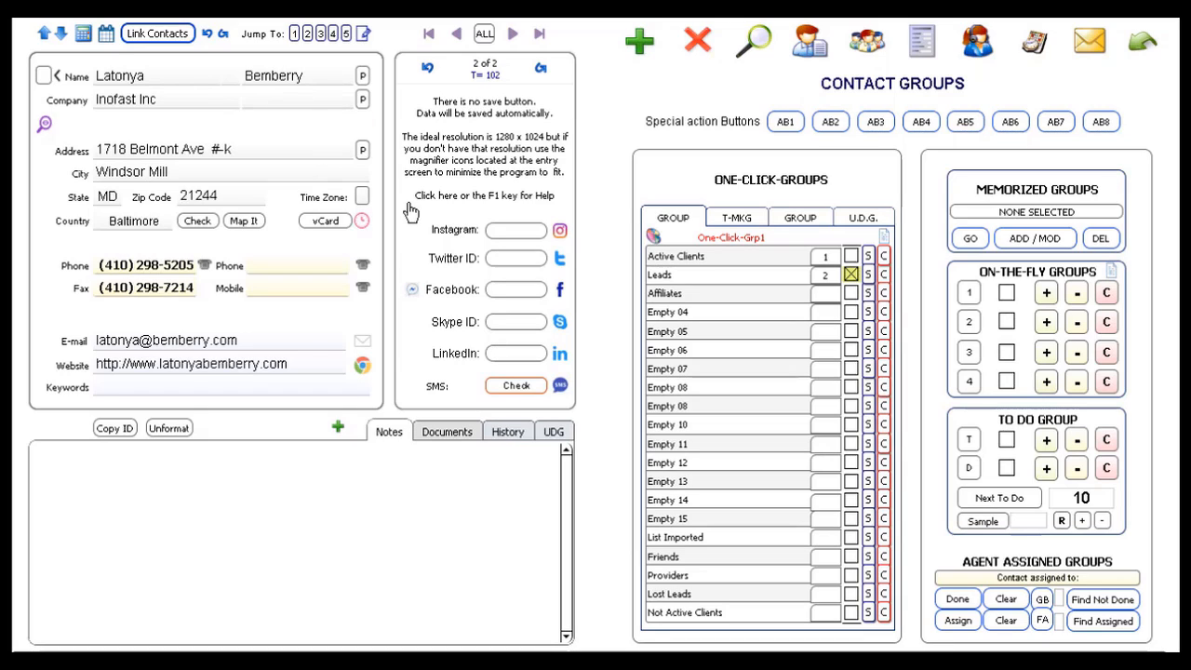
left_click(822, 272)
left_click(882, 241)
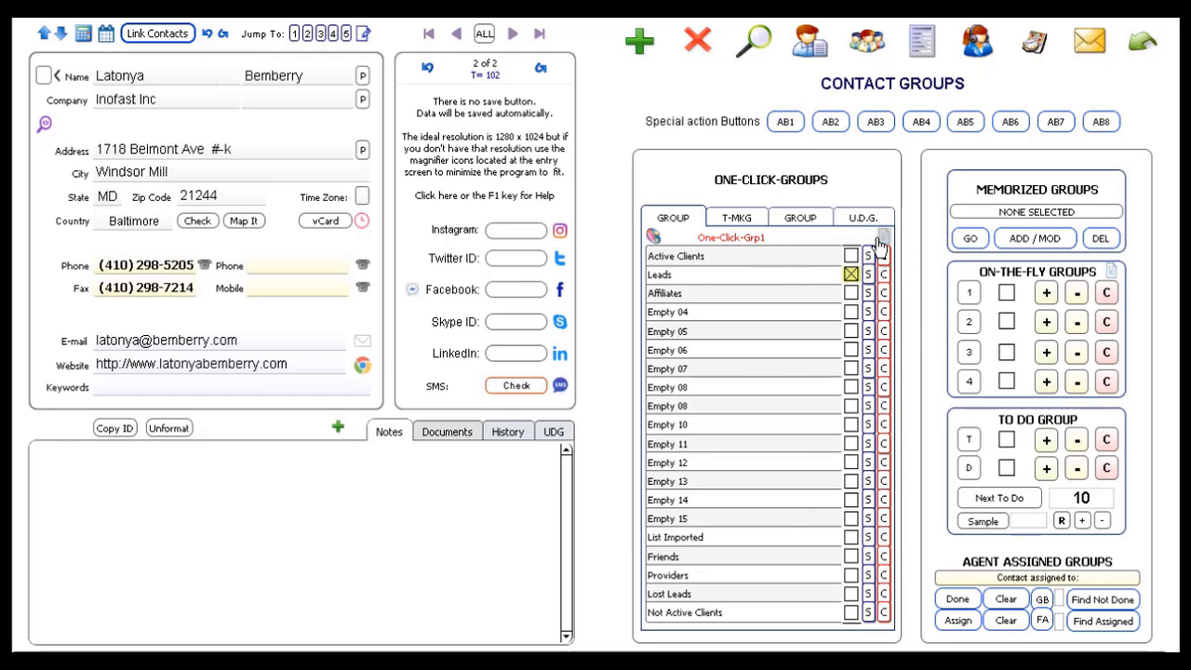
left_click(882, 241)
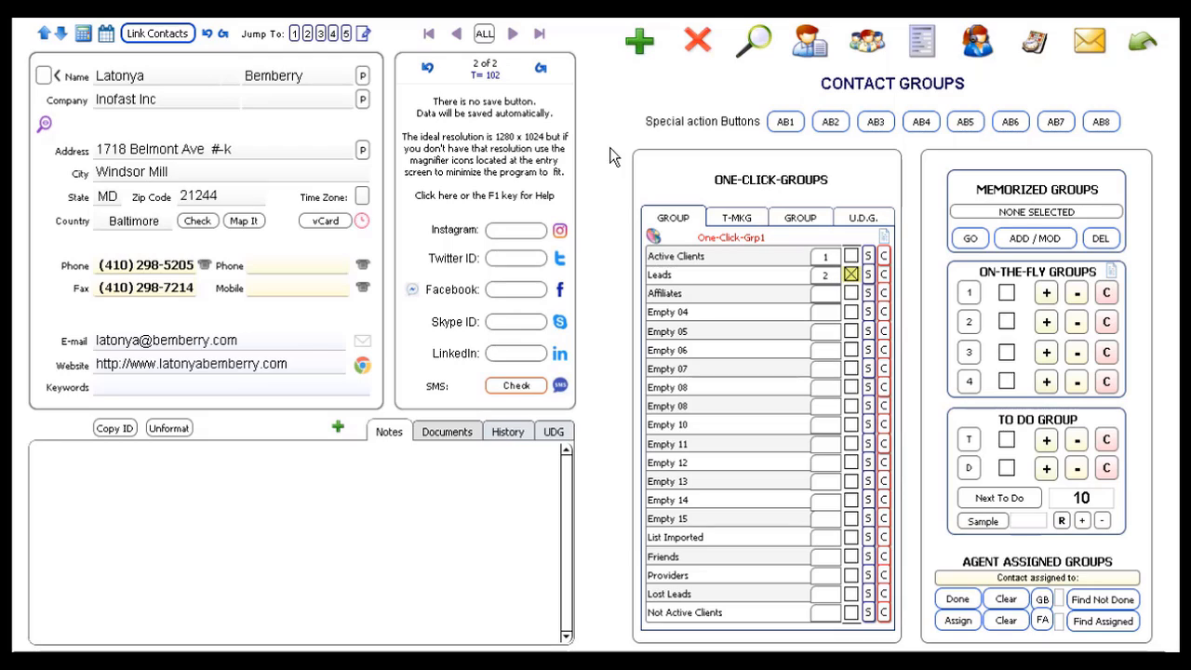
- Show all 102 records and enlarge the One-Click-Grp1 chart showing 38 Active Clients and 2 Leads
left_click(485, 36)
left_click(655, 238)
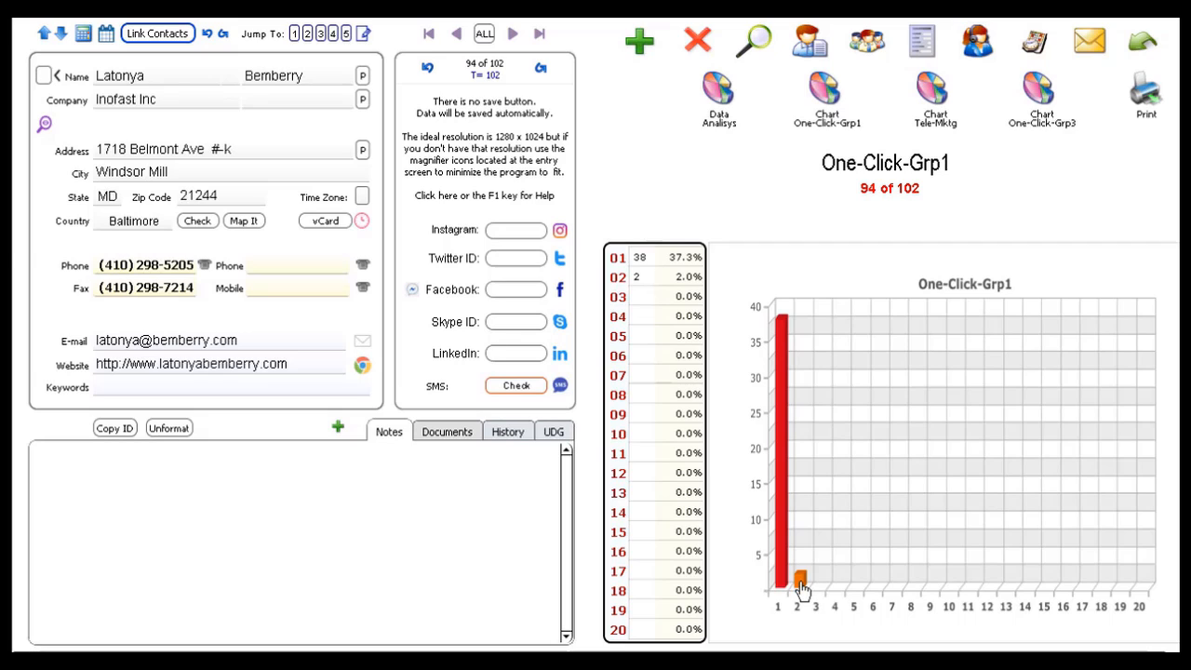
left_click(853, 457)
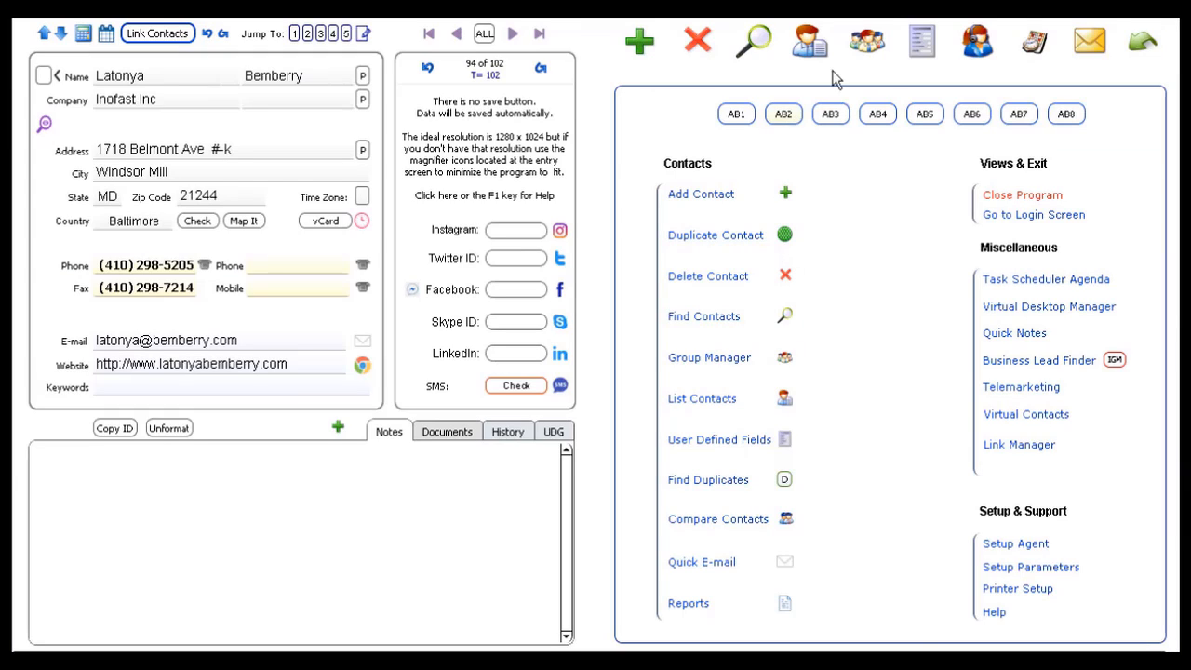
- Reopen Contact Groups, browse the T-MKG and third group lists, and return to the first list
left_click(868, 43)
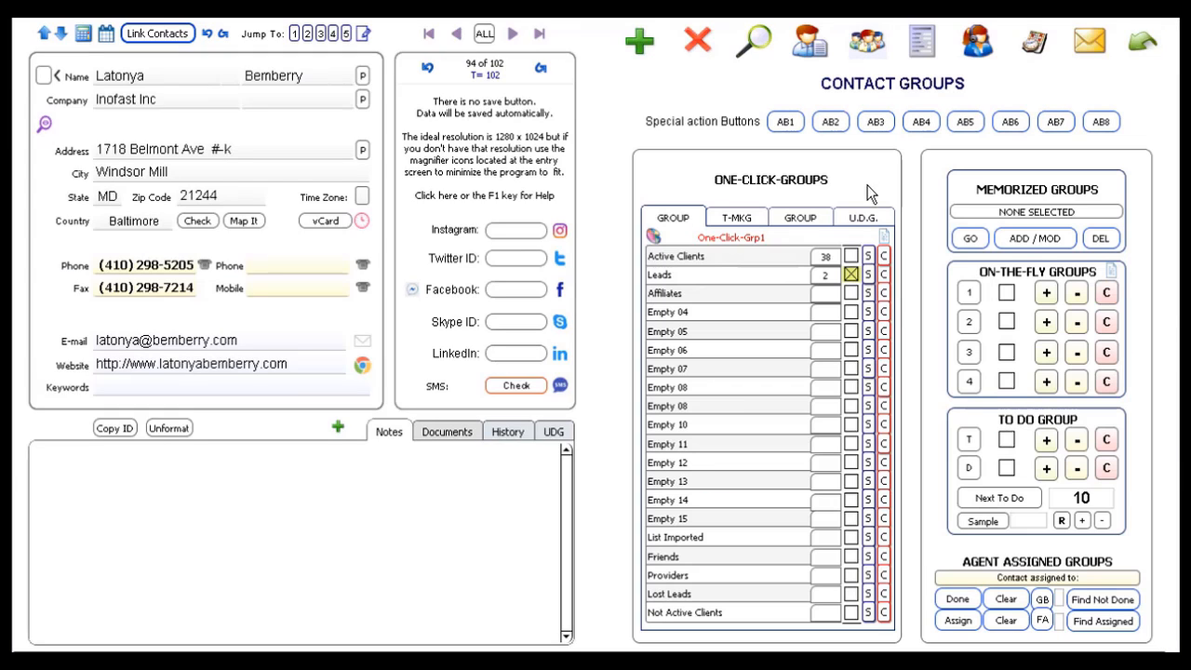
left_click(747, 220)
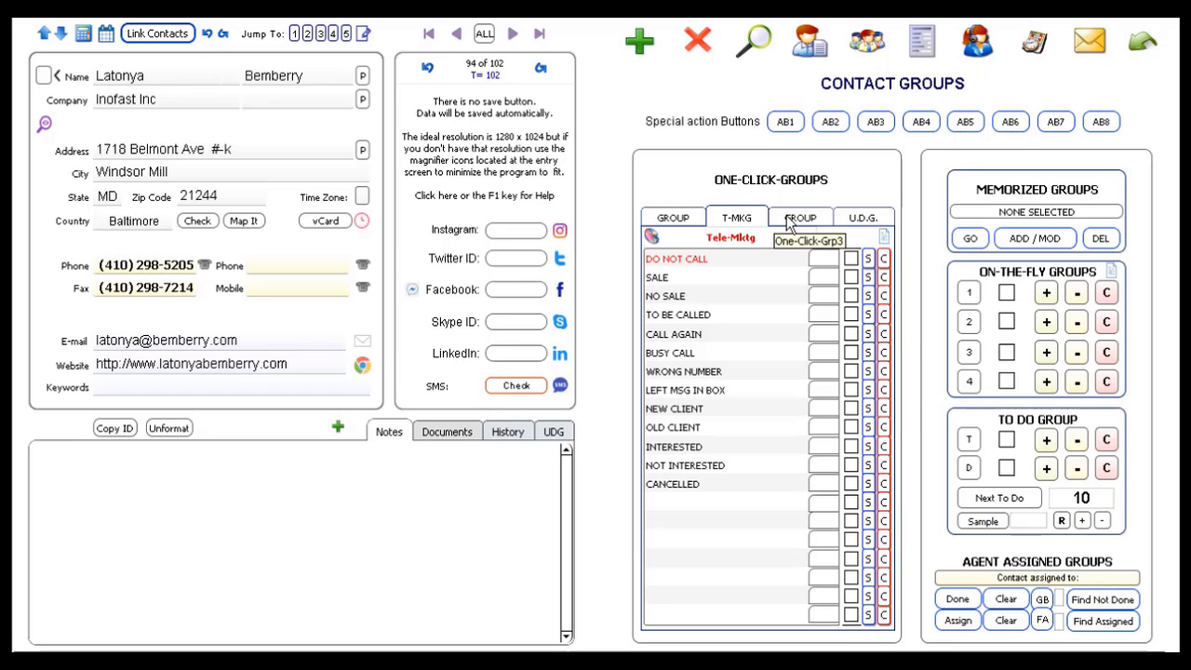
left_click(799, 219)
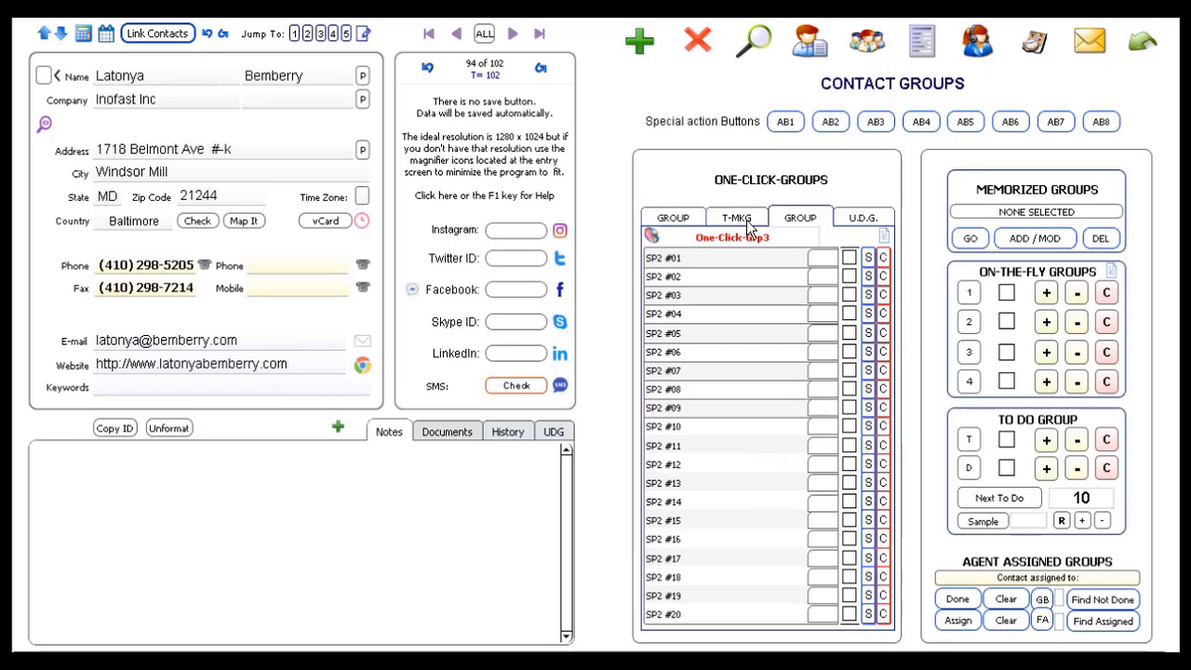
left_click(674, 220)
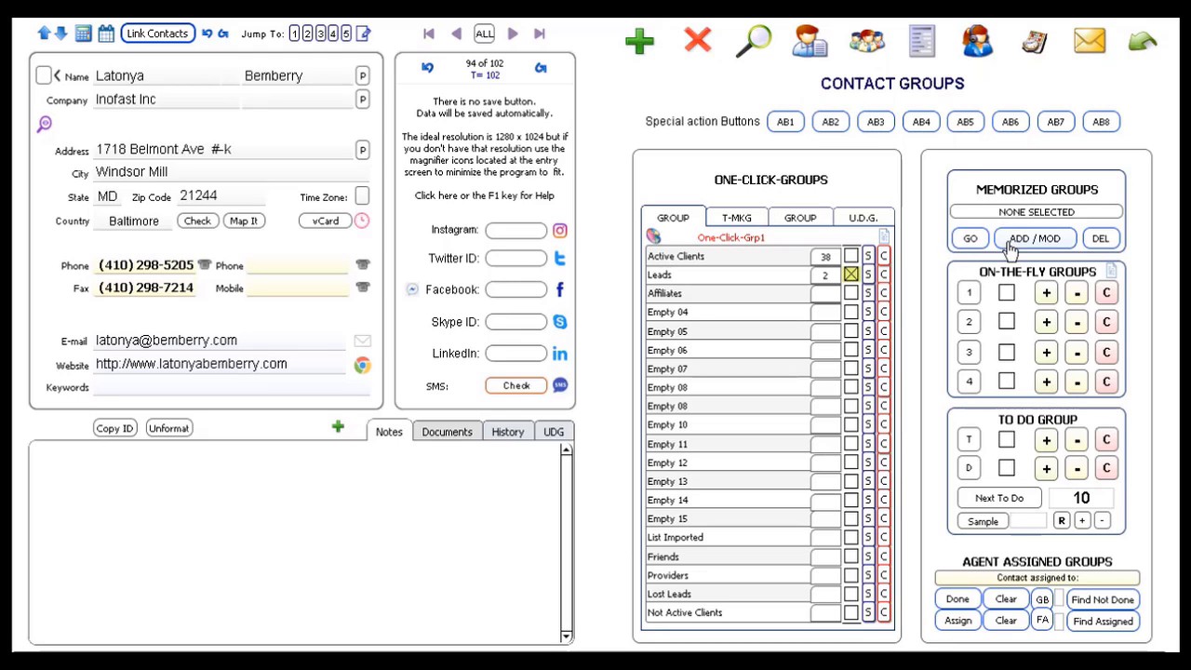
left_click(708, 283)
- Narrow the found set to the 2 Leads contacts, selecting from all records
key("Return")
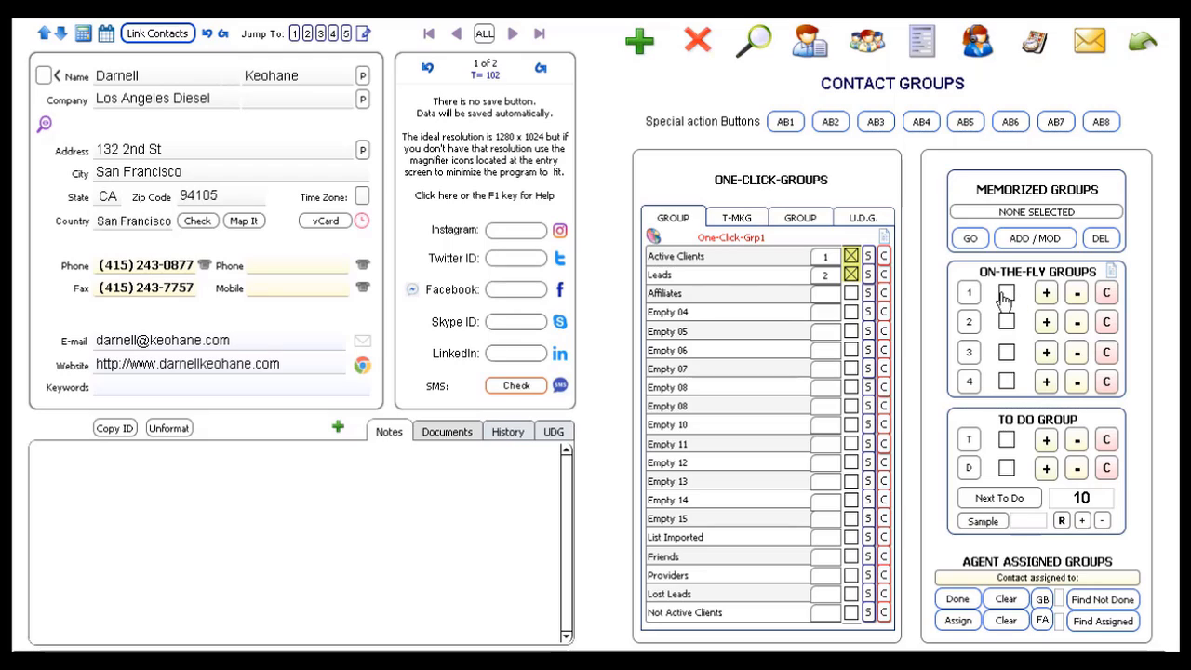
- Tick both Leads contacts and all 38 Active Clients in On-the-Fly group 1
left_click(1046, 296)
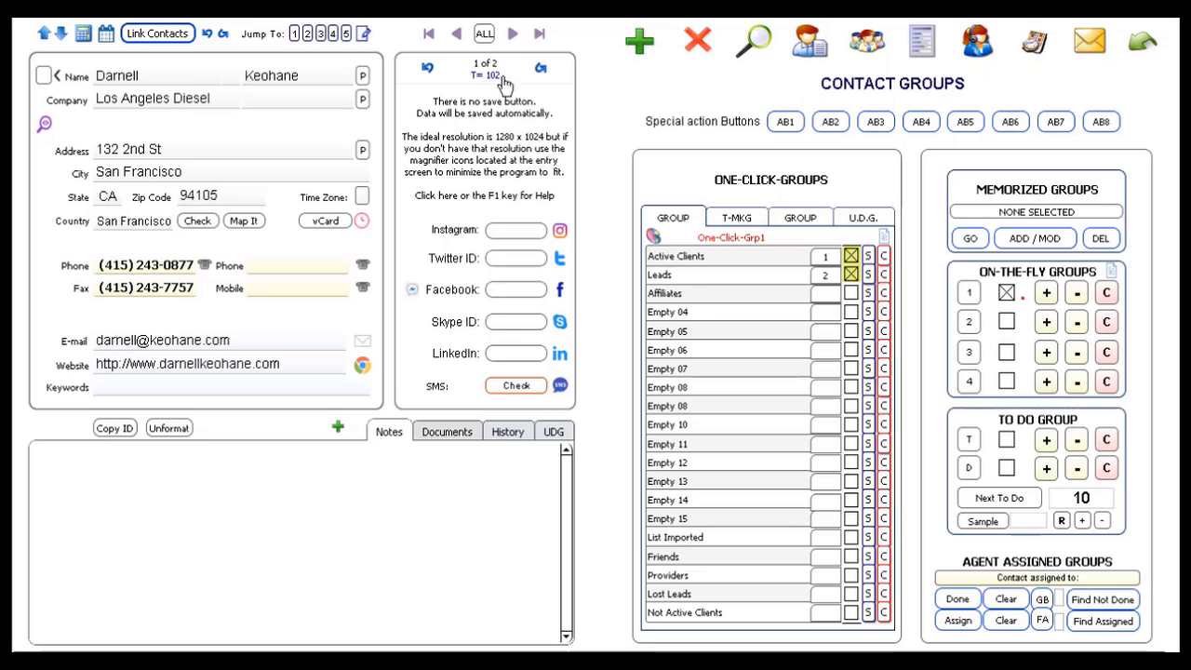
left_click(513, 34)
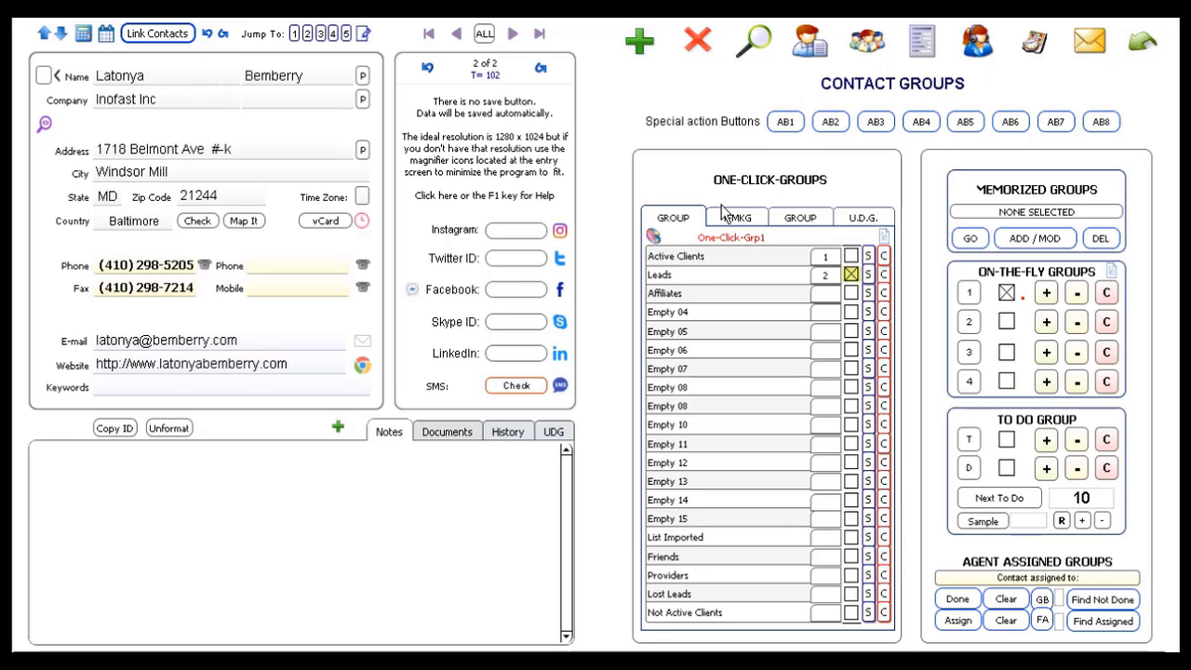
left_click(685, 262)
key("Return")
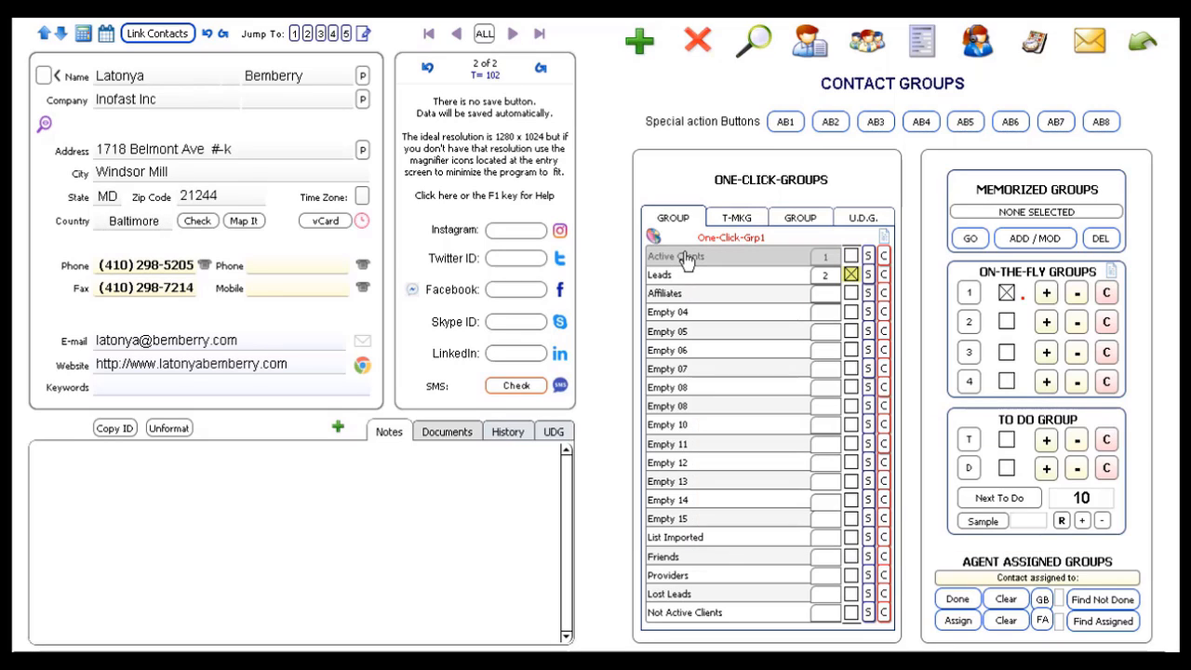
left_click(1046, 294)
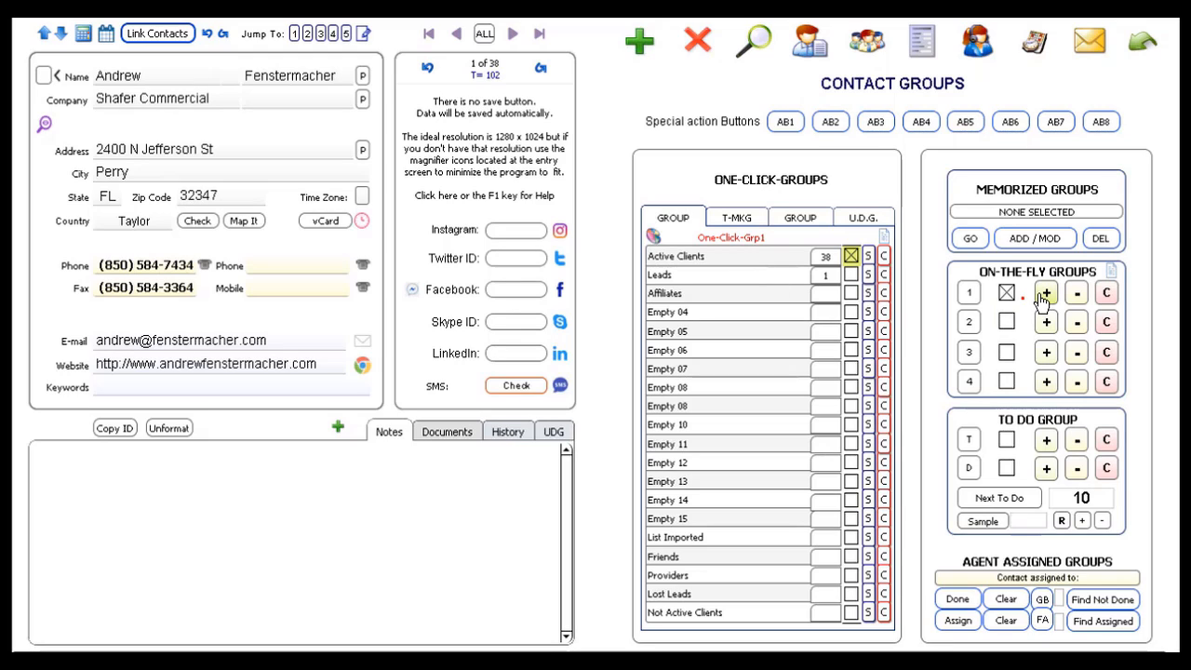
- Display the 39 On-the-Fly group 1 members, then return to the 2 Leads contacts
left_click(969, 296)
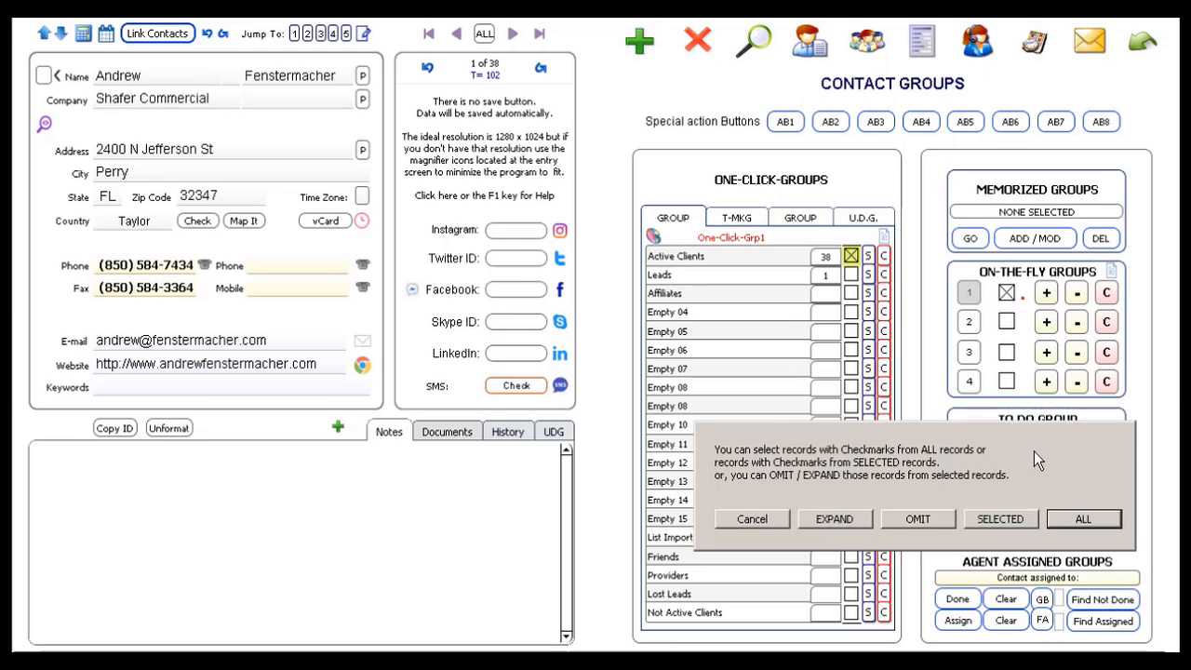
left_click(1081, 519)
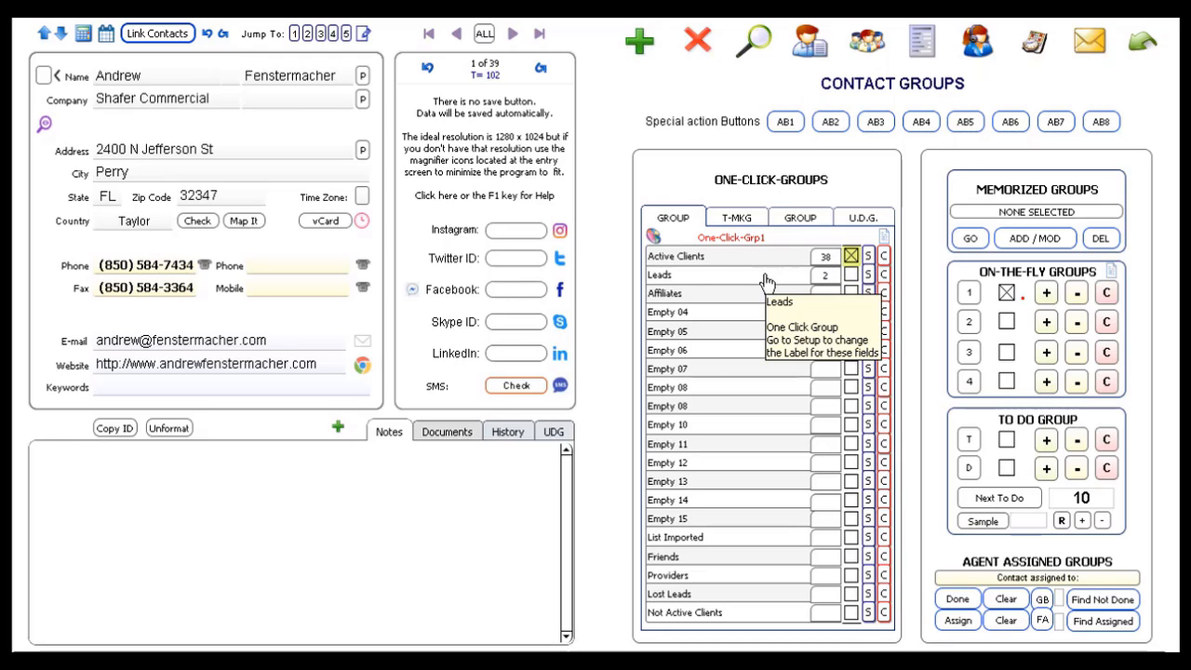
left_click(707, 279)
key("Return")
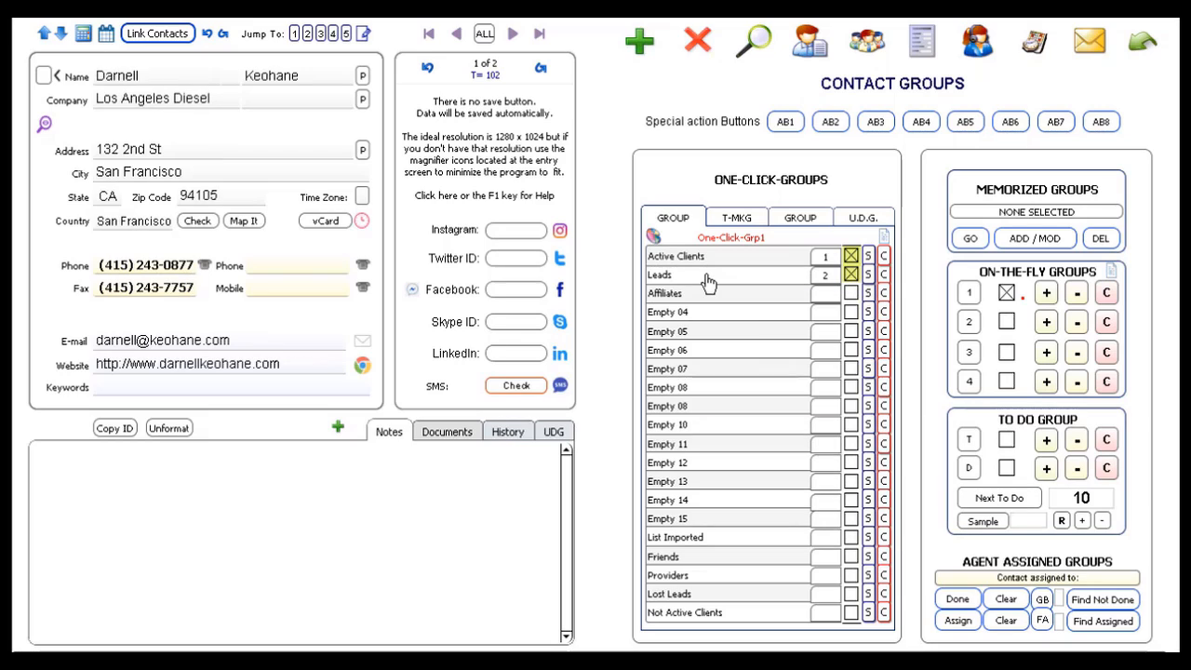
left_click(851, 275)
- Add the Leads to On-the-Fly group 1 and show its 39 members from all records
left_click(1047, 295)
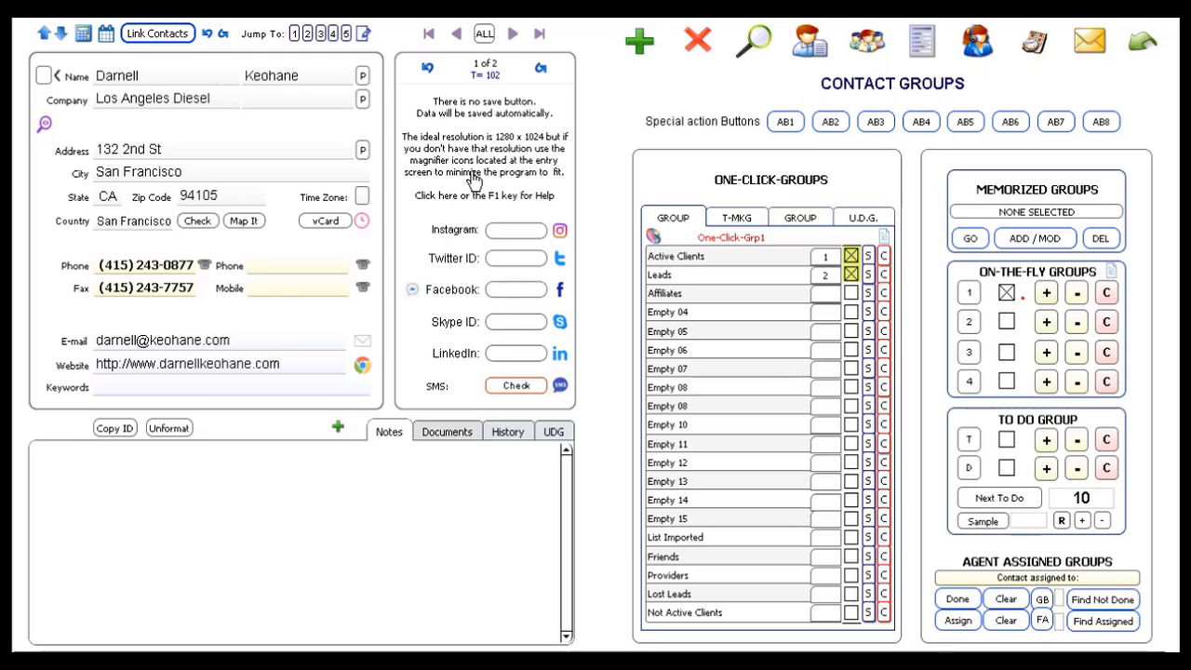
left_click(968, 296)
key("Return")
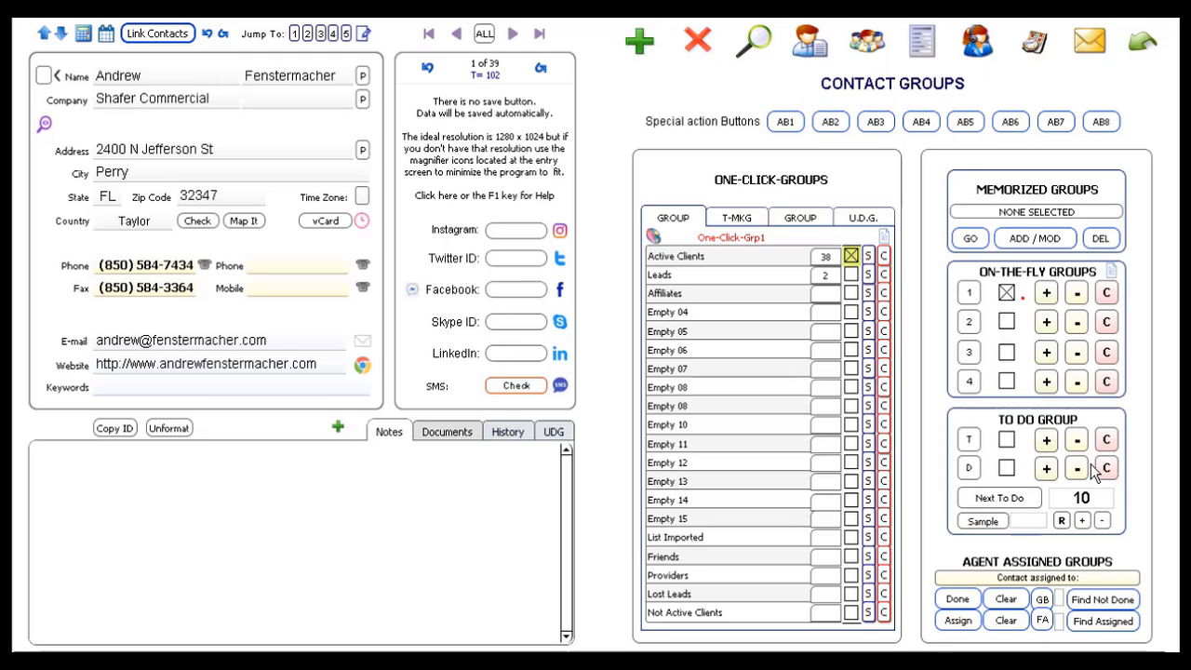
- Add the 39 displayed contacts to the To Do T list and set next-to-do quantity to 5
left_click(1048, 443)
left_click(1047, 443)
left_click(1085, 500)
type("5")
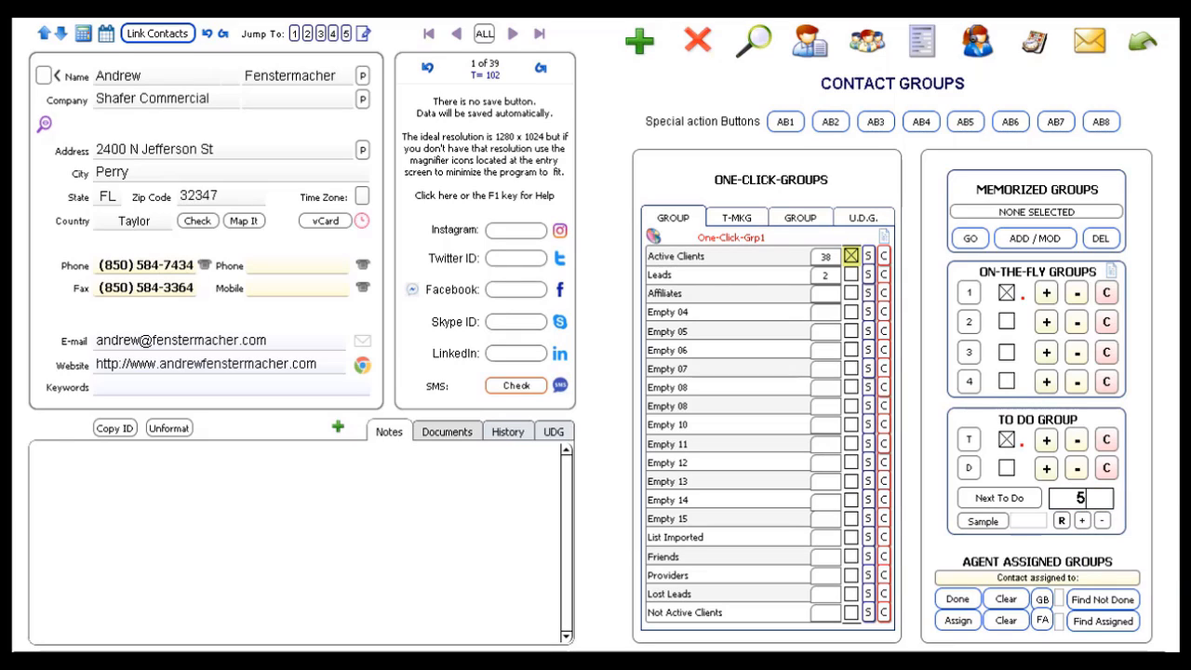
key("Return")
- Load the next 5 to-do contacts and add them to the To Do D list
left_click(1001, 500)
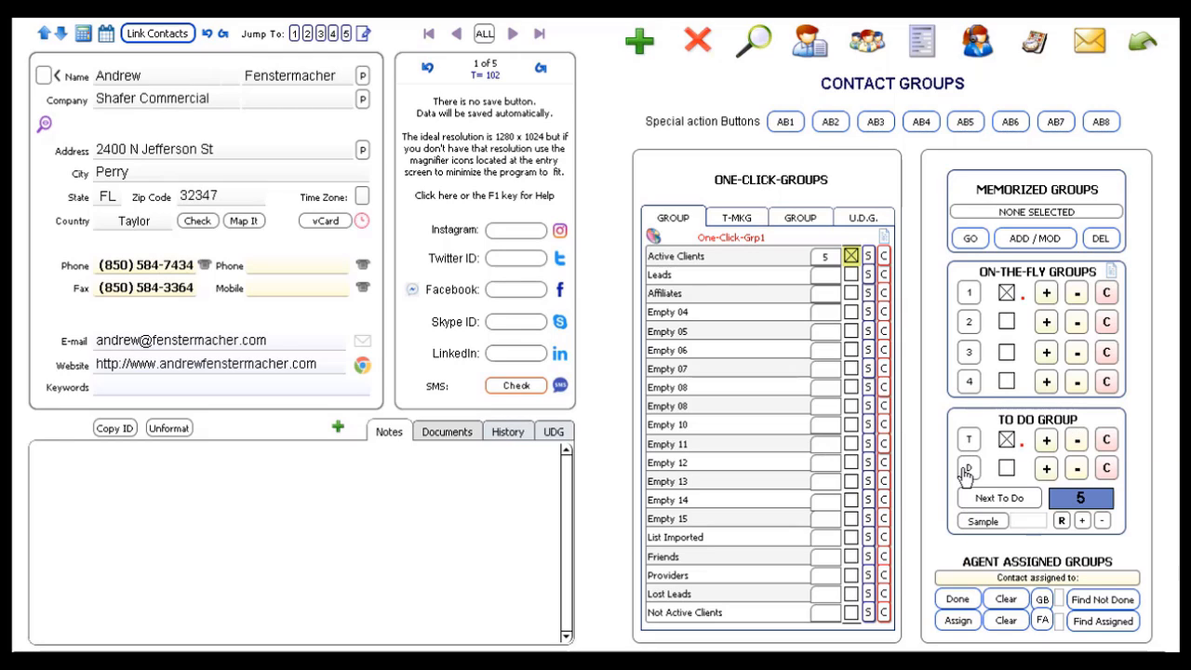
left_click(1048, 473)
- Jump to the last and first of the five contacts, then fetch the next to-do batch
left_click(538, 34)
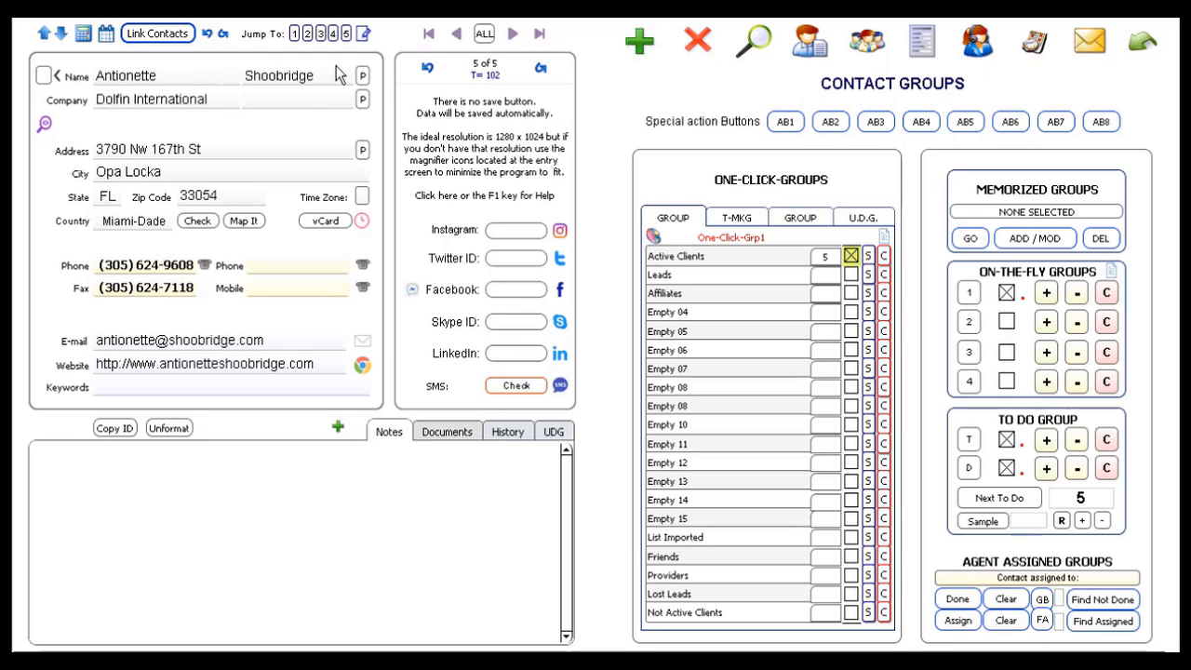
left_click(429, 36)
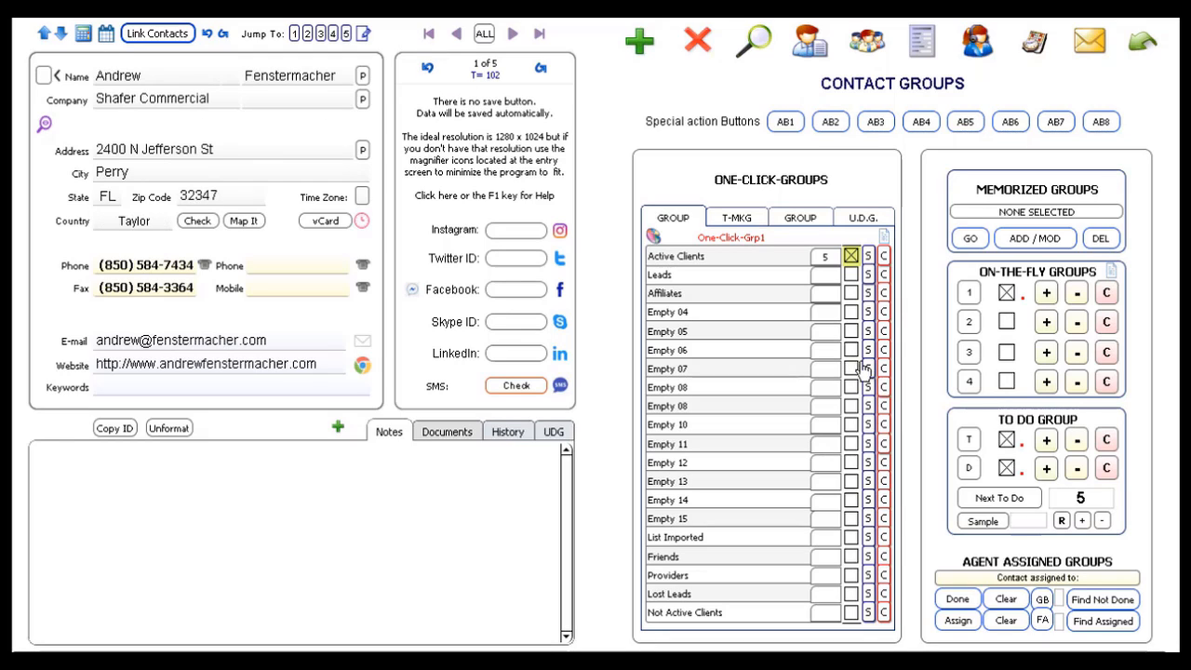
left_click(1021, 503)
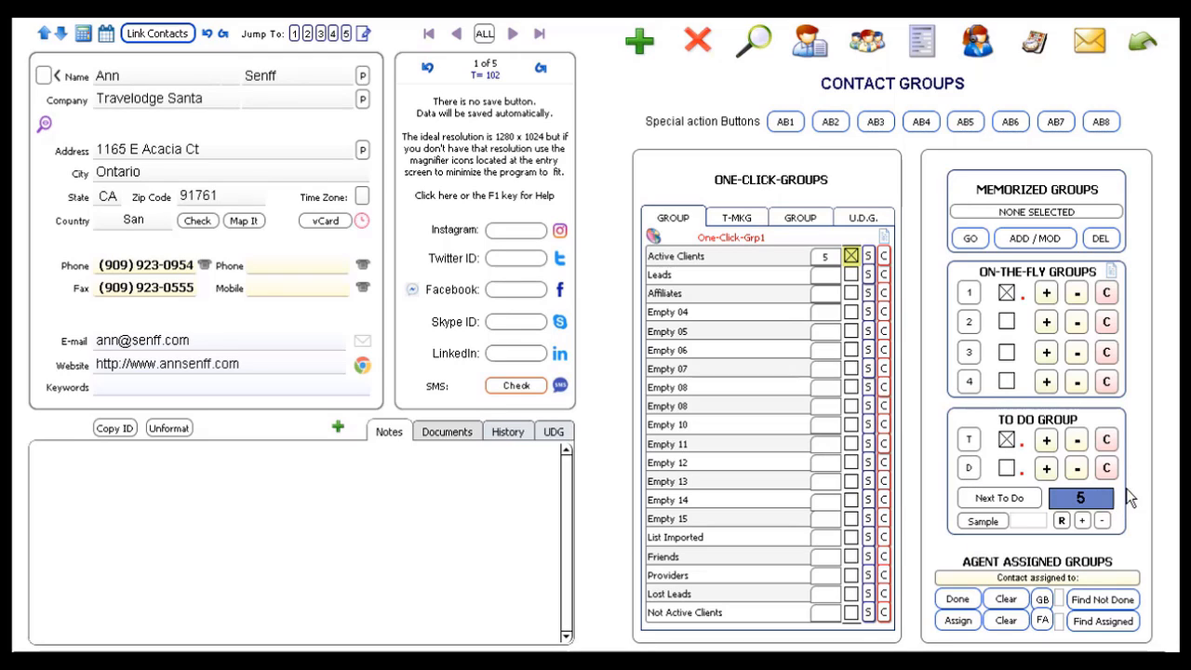
- Review the 39 T-list and 5 D-list contacts, then load the next five to-do contacts
left_click(969, 441)
key("Return")
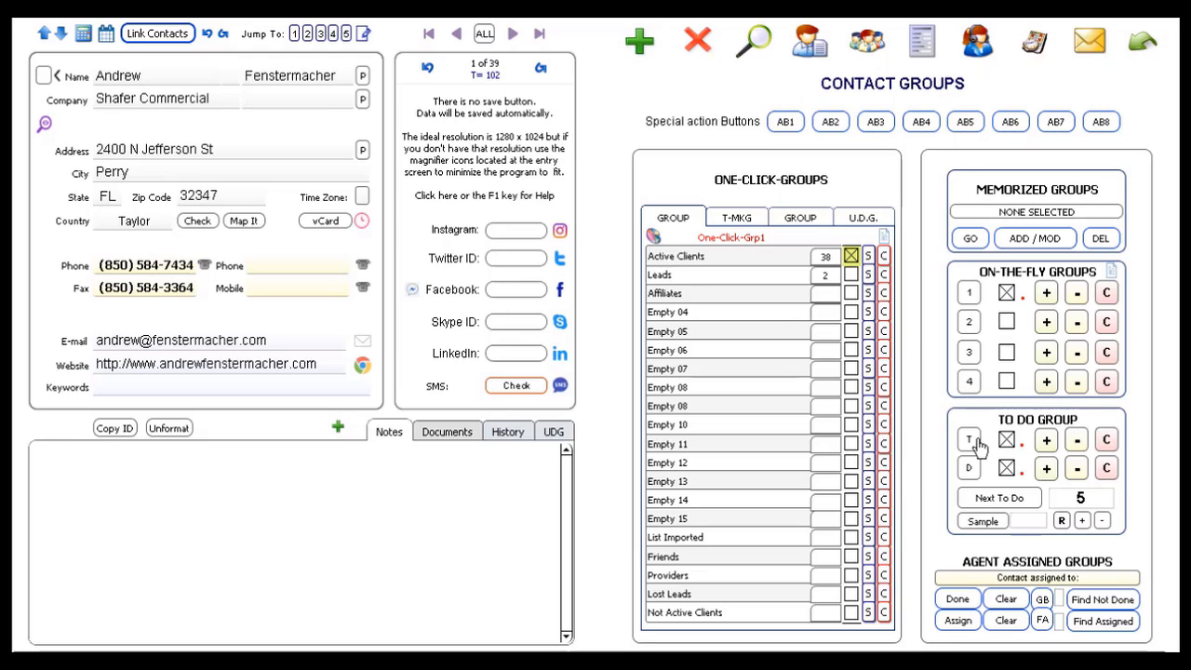
left_click(969, 471)
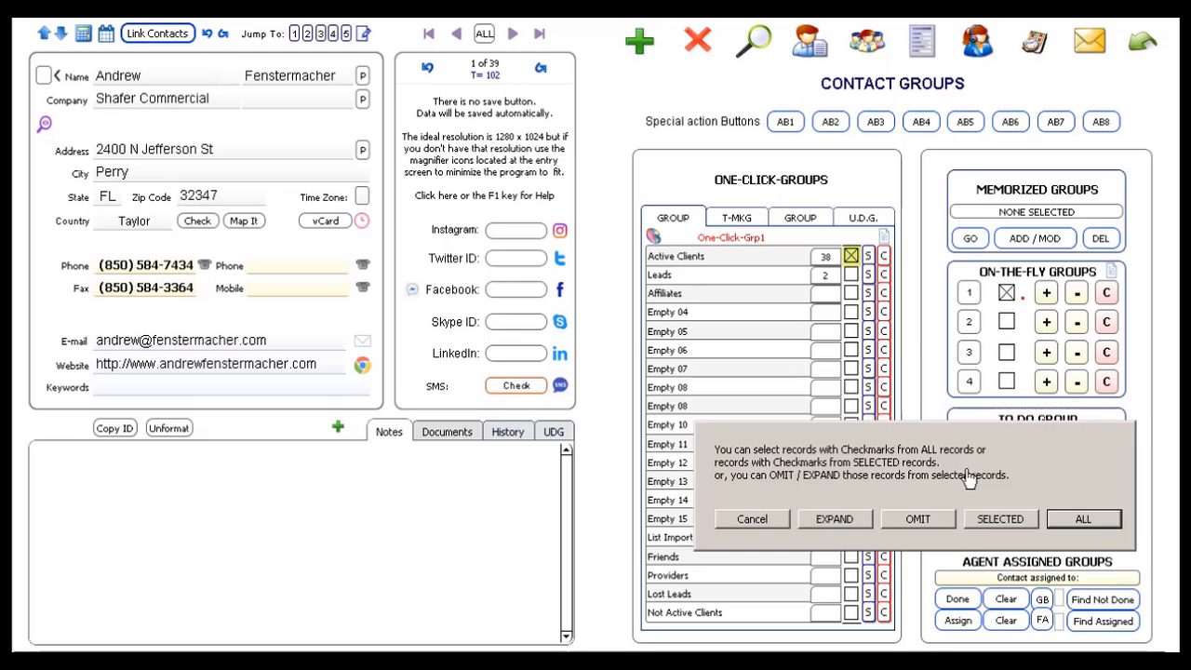
key("Return")
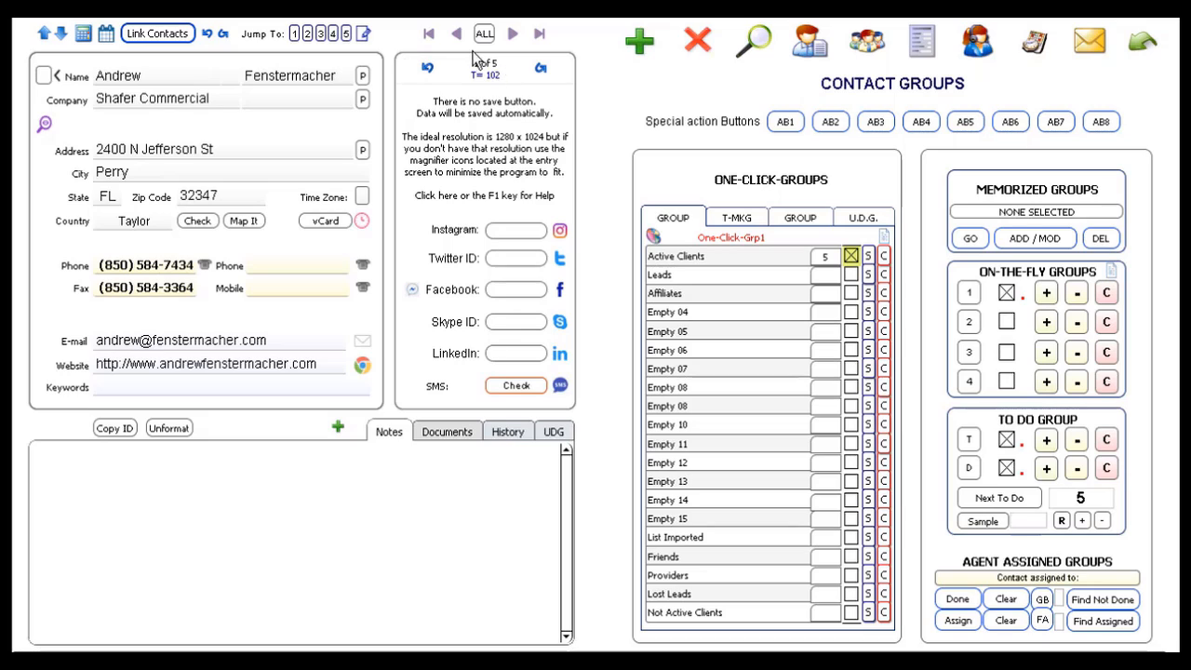
left_click(1008, 500)
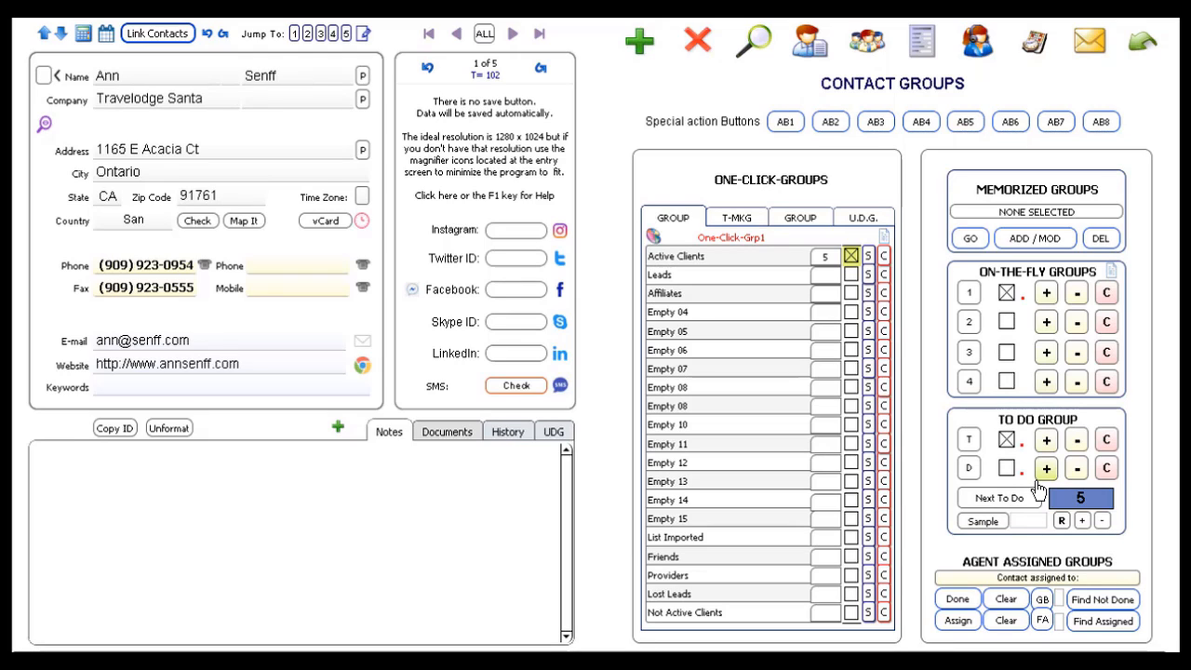
- Add a new memorized group and enter FLORIDA as its name
left_click(1035, 244)
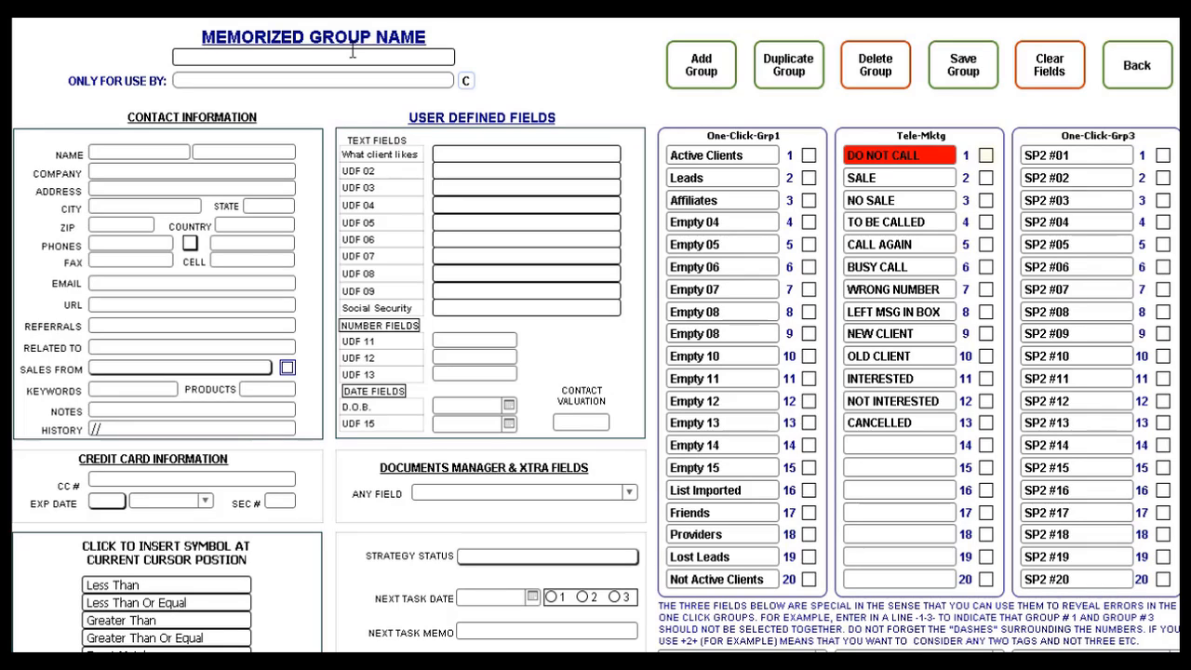
type("LORIDA")
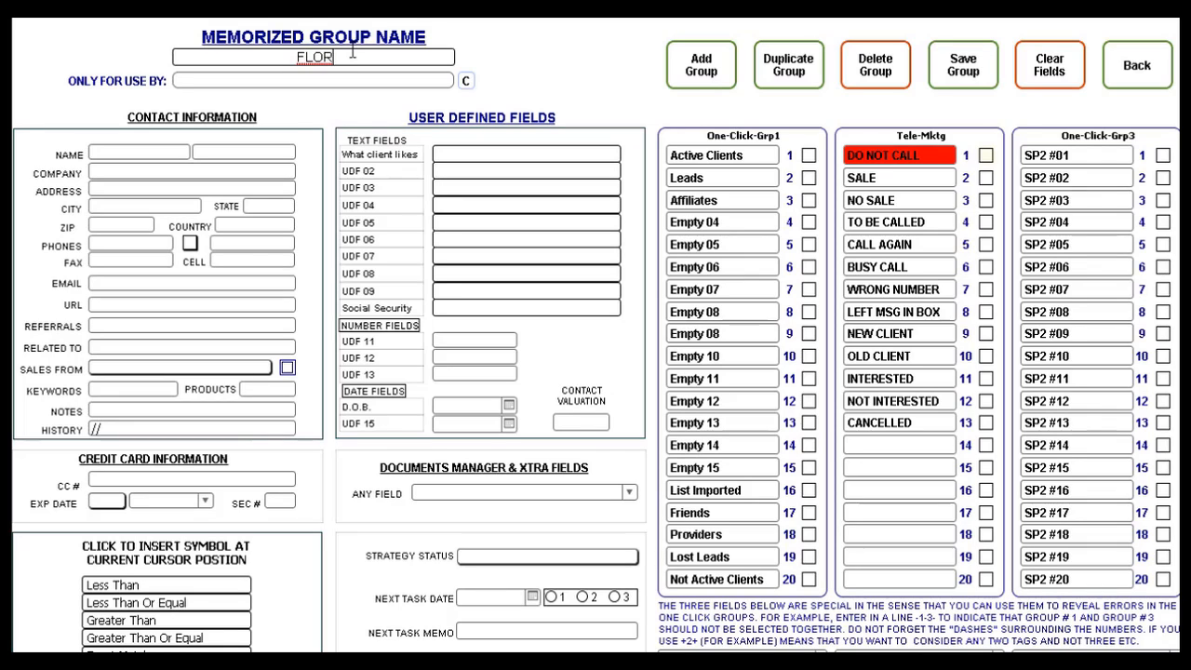
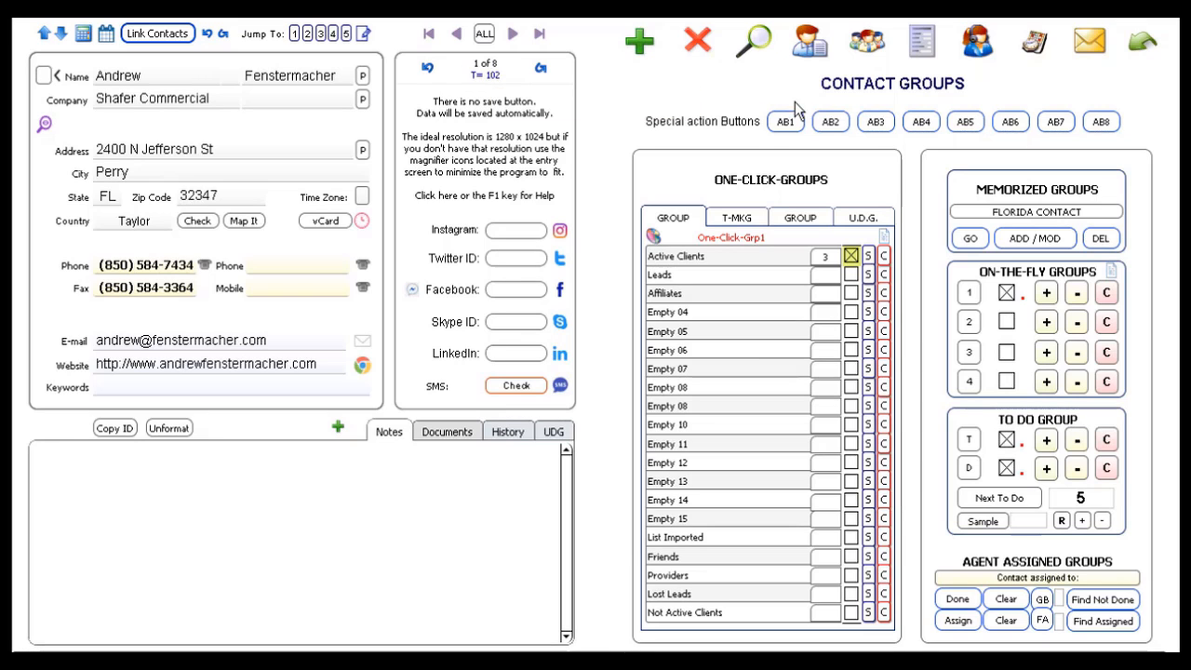
- Display the eight selected Florida contacts in the list view with phones, URLs and e-mails
left_click(809, 41)
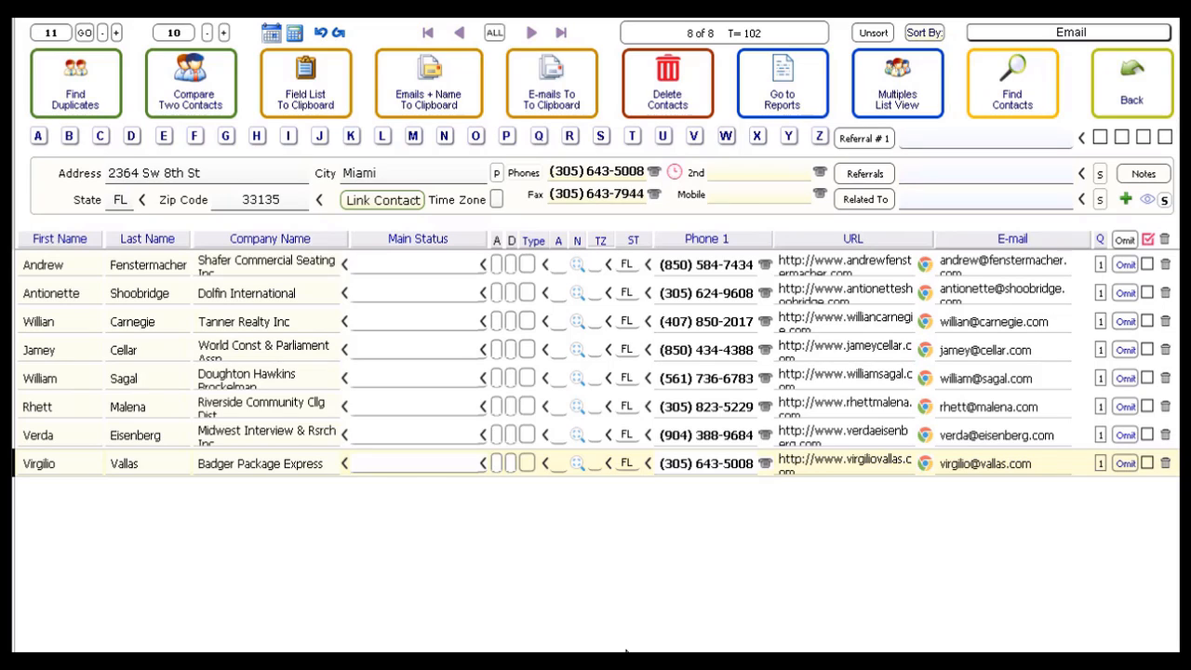
- Return from the list view to the Contact Groups form showing the eighth Florida contact
left_click(1141, 100)
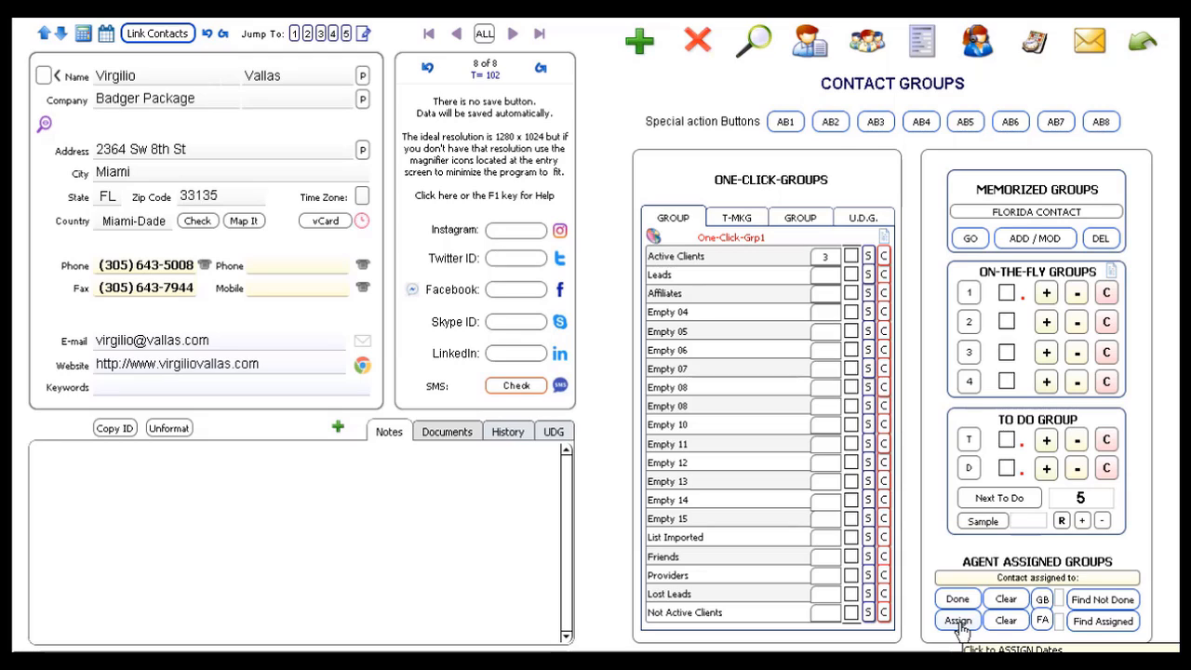
- Review the Setup Agent information, then open Agent Assignment from Agent Assigned Groups
left_click(1145, 43)
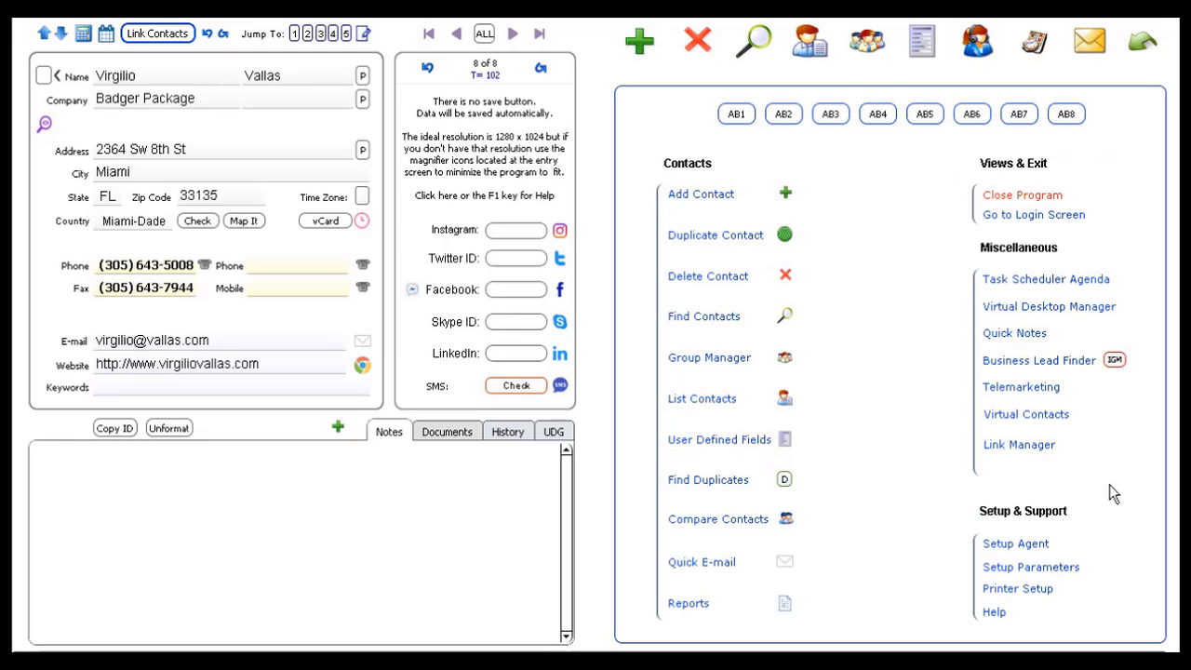
left_click(1015, 545)
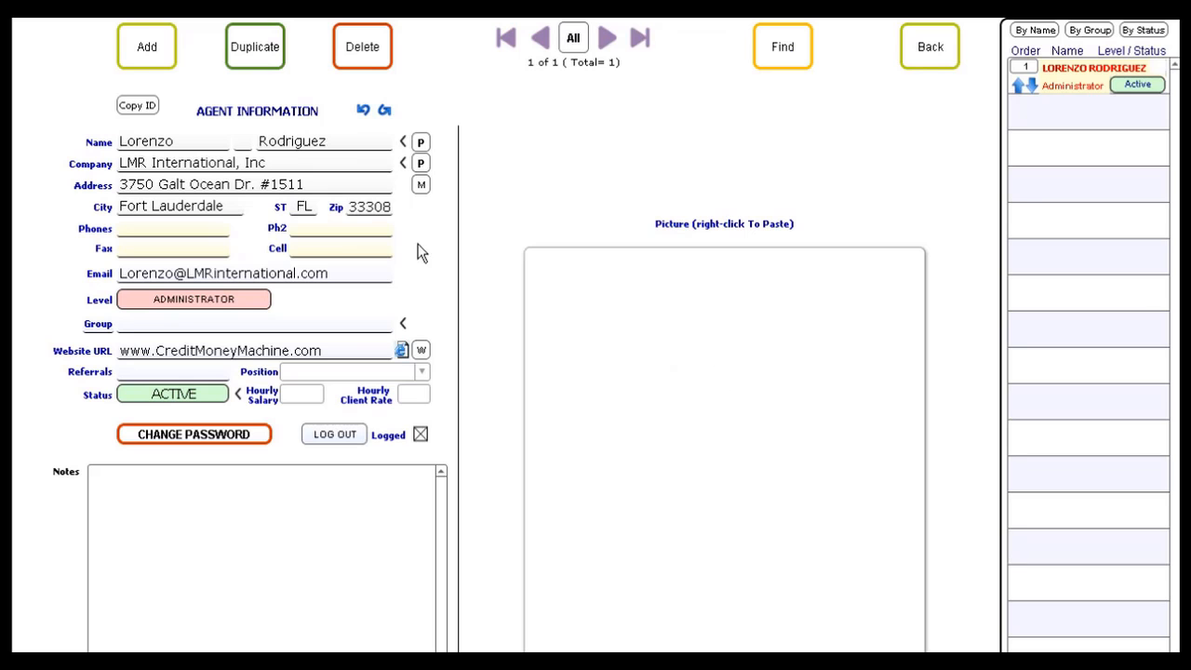
left_click(934, 53)
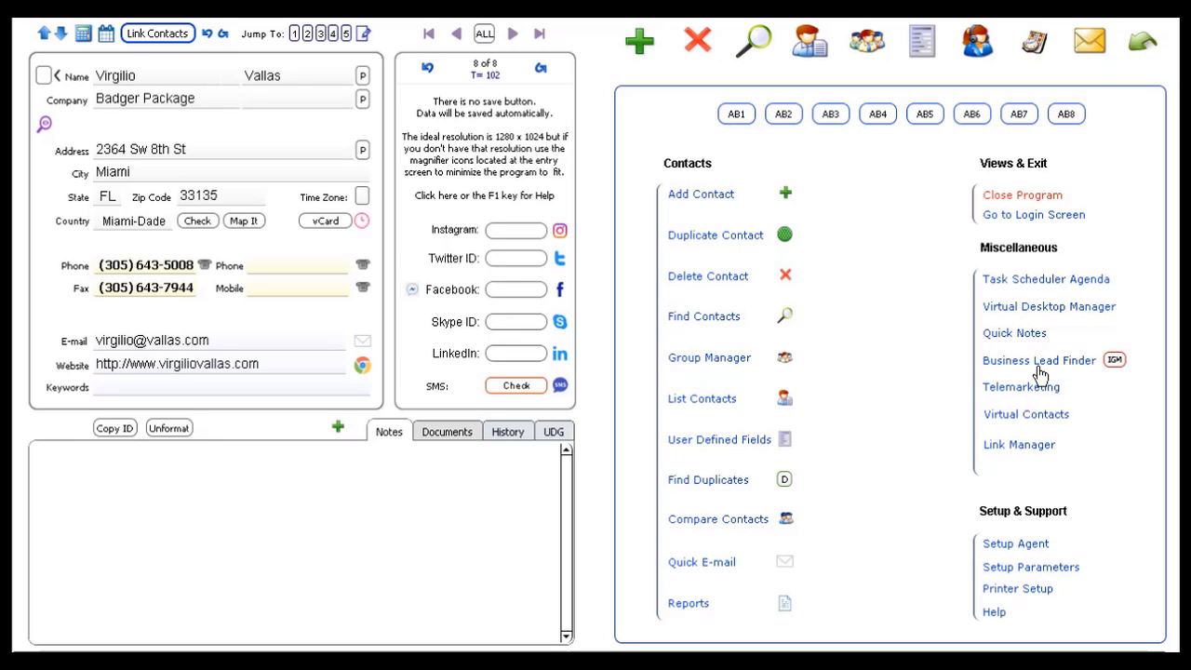
left_click(867, 41)
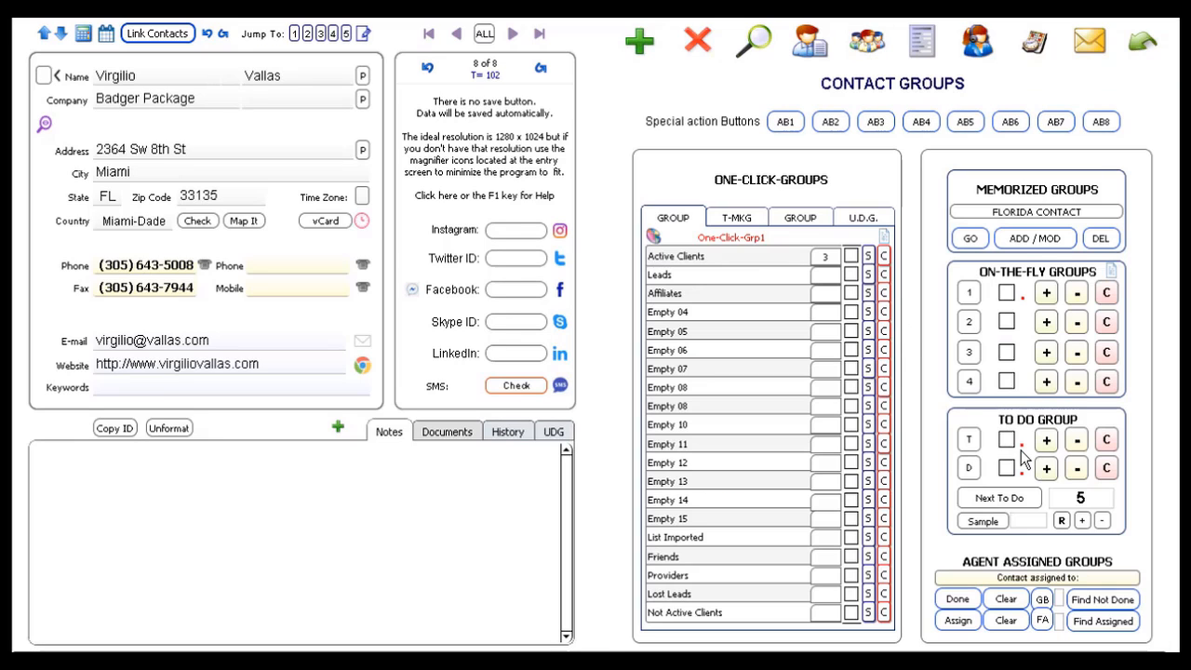
left_click(958, 620)
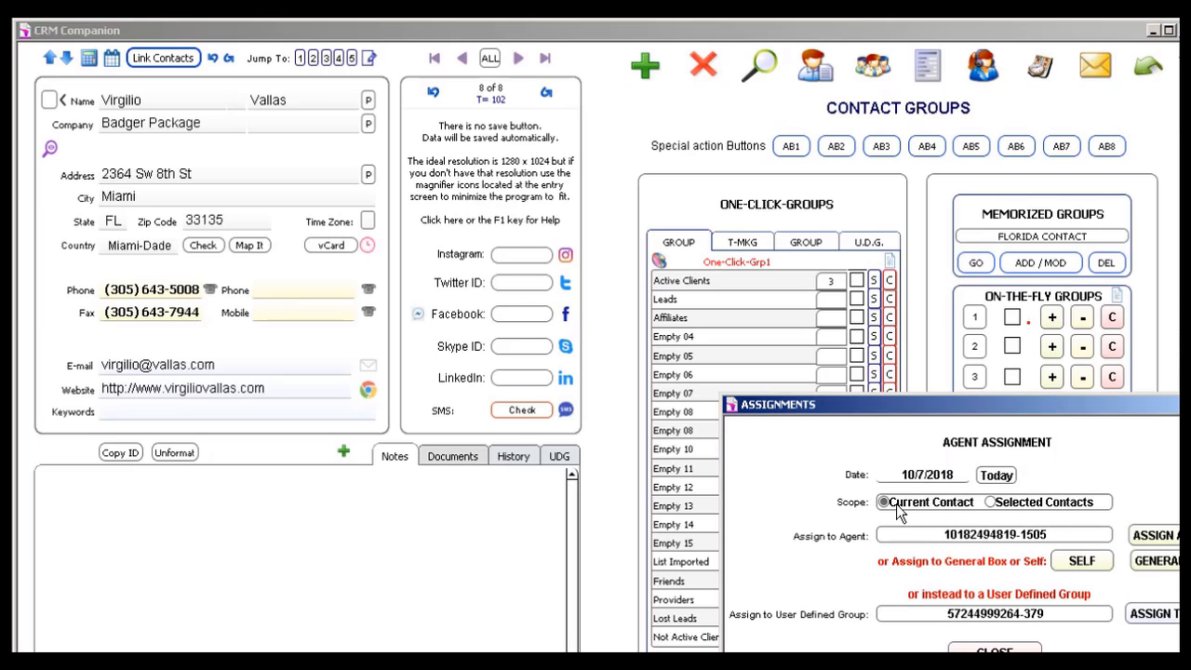
- Assign all Selected Contacts to the agent via SELF, confirming the warning with the confirmation code
left_click(991, 502)
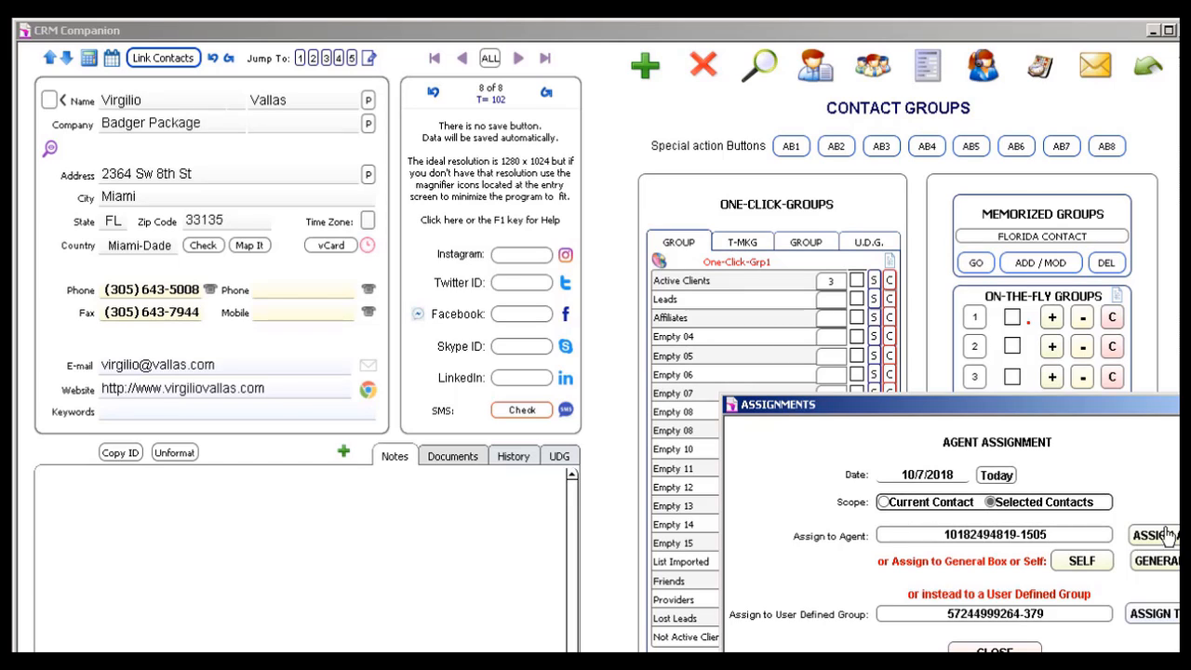
left_click(1081, 561)
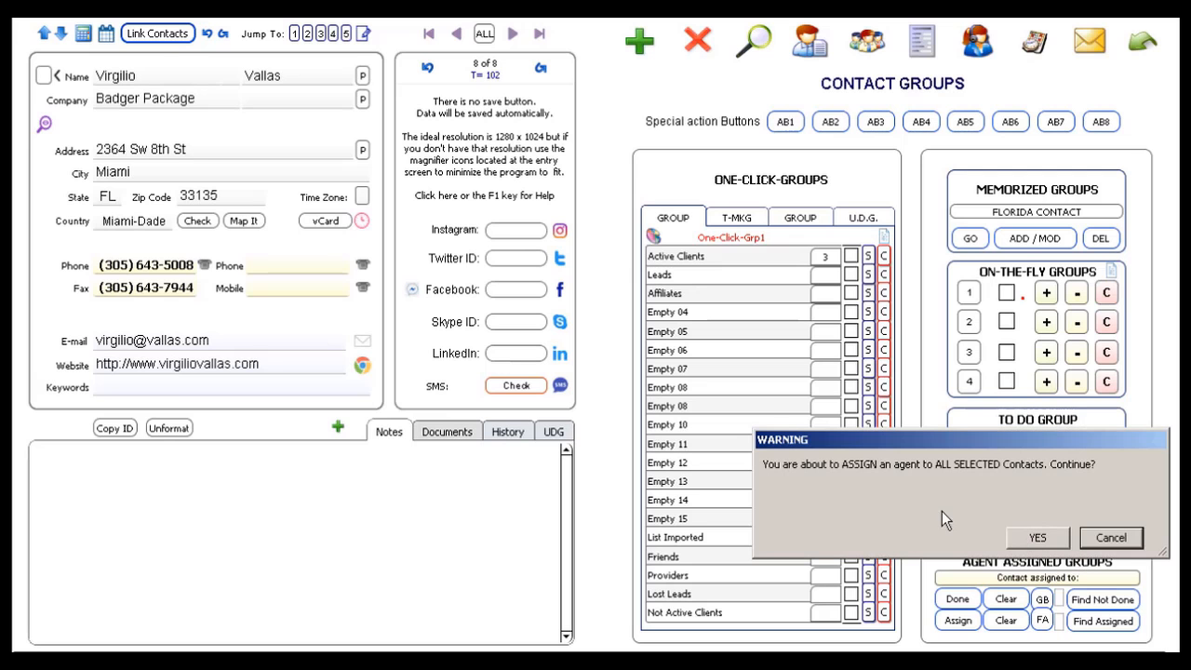
left_click(1038, 542)
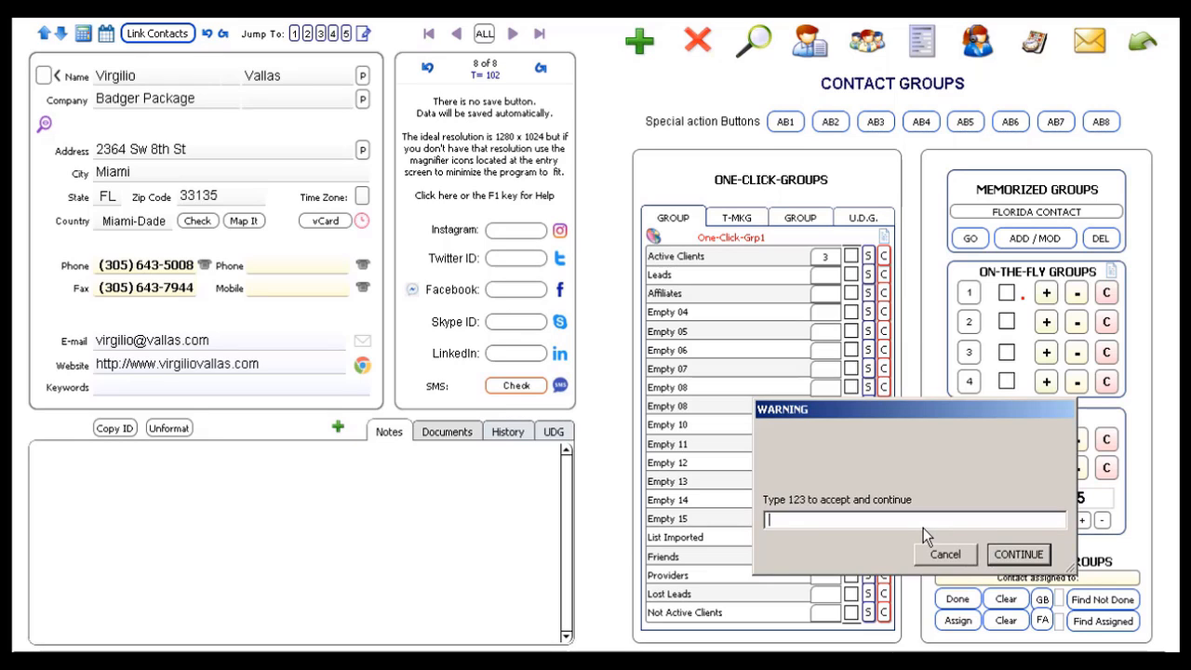
type("123")
key("Return")
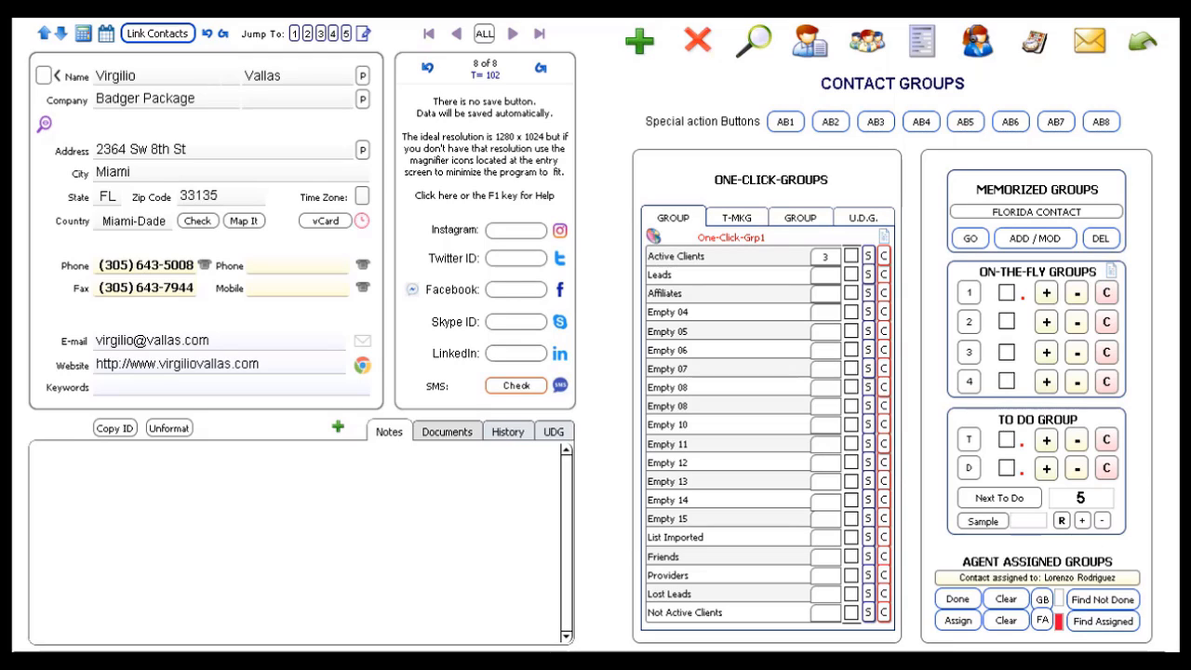
- Load all 102 contacts and run Find Assigned across ALL, returning the eight assigned contacts
left_click(482, 35)
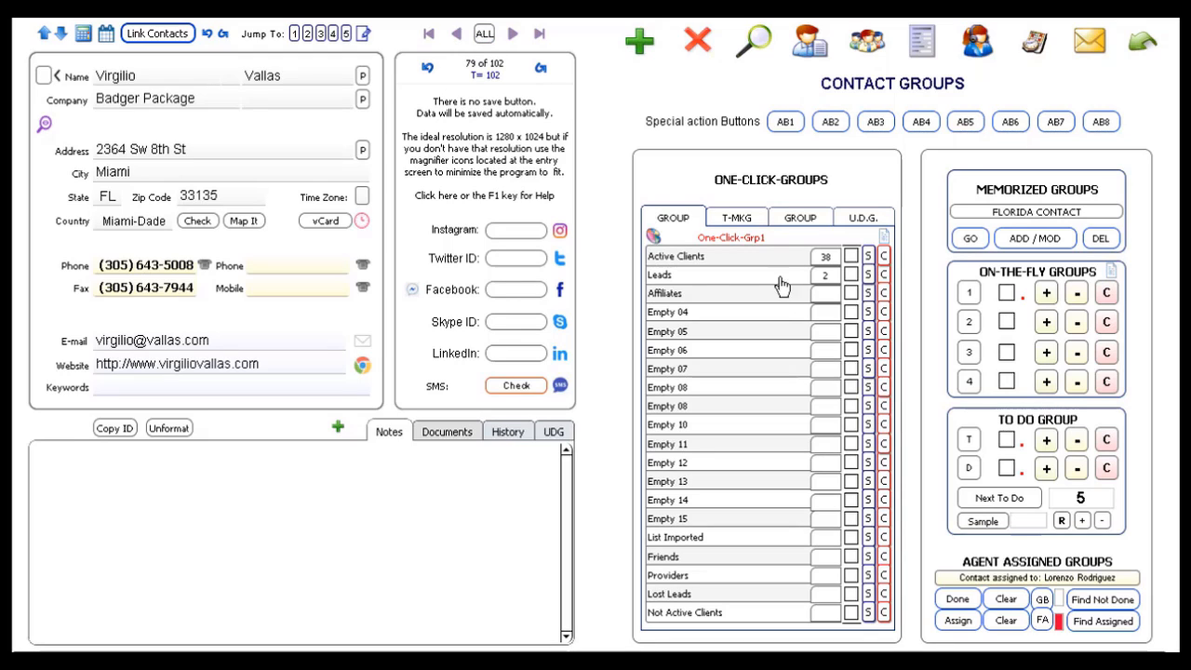
left_click(1042, 621)
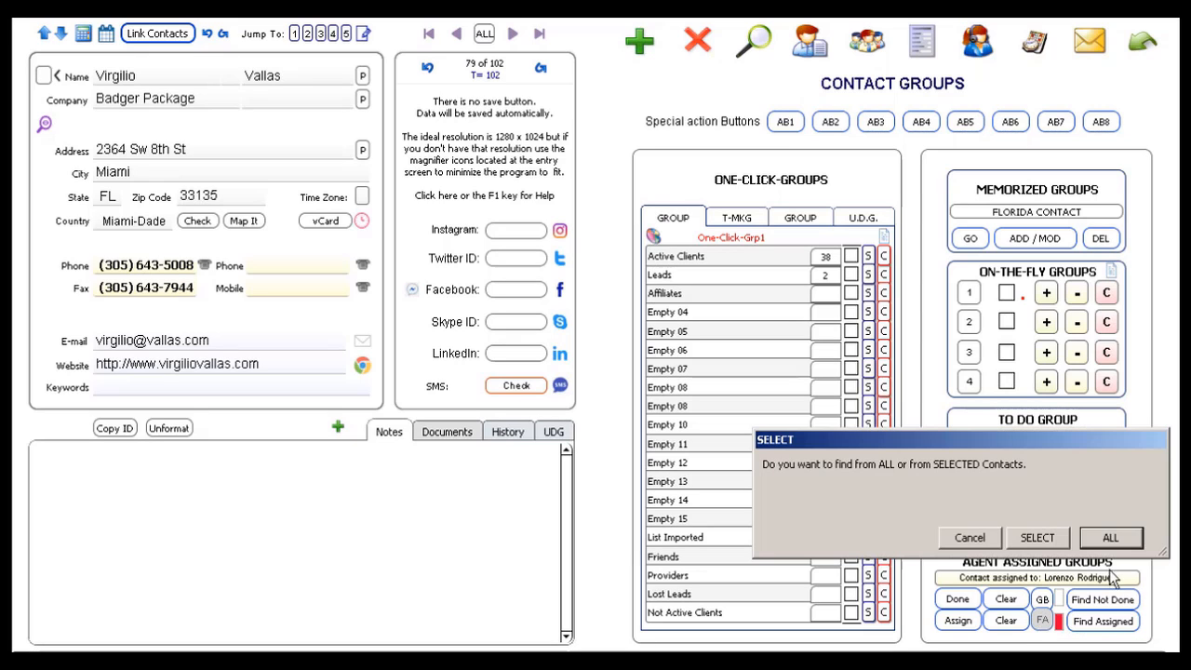
left_click(1112, 538)
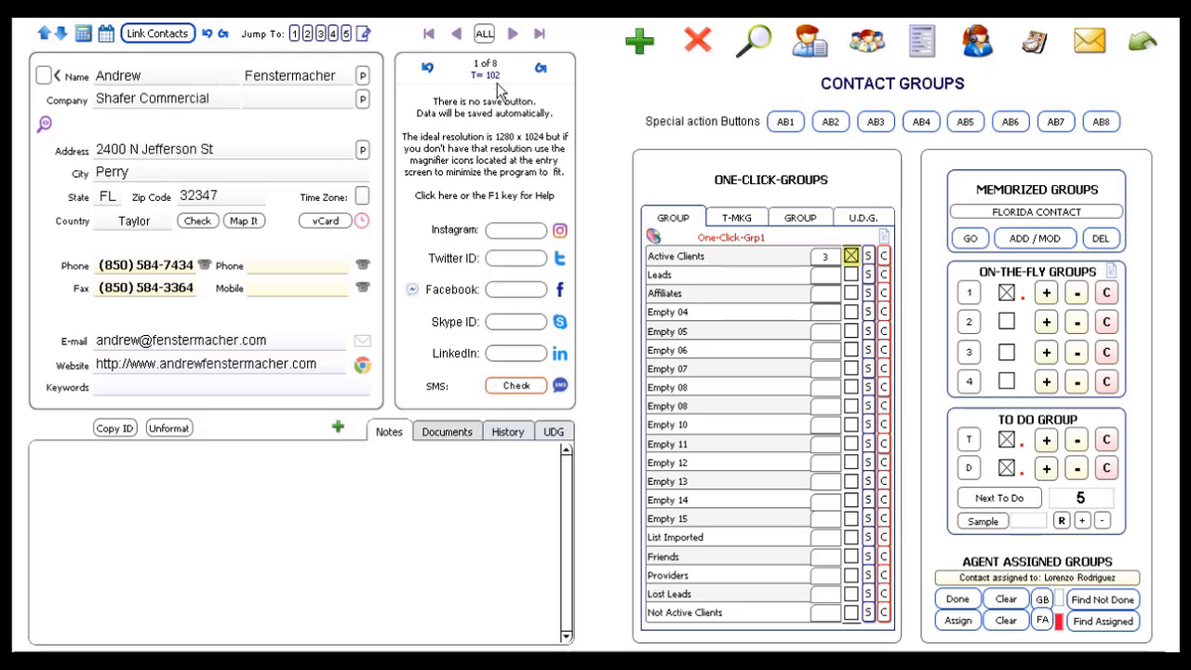